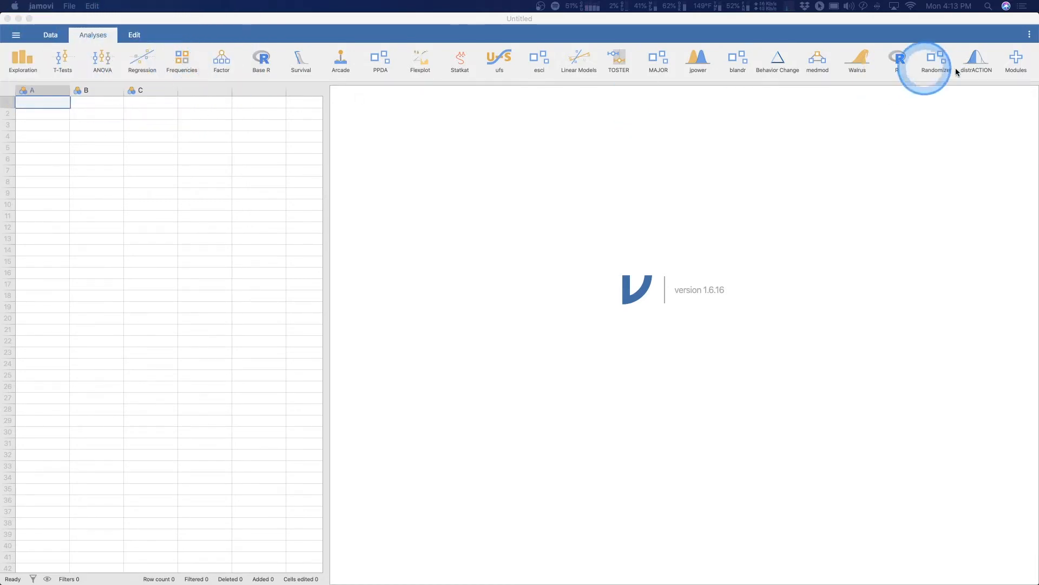
# - Look through the installed modules in the module library for the flexplot graphically based data analysis module
pyautogui.click(1016, 61)
pyautogui.click(928, 92)
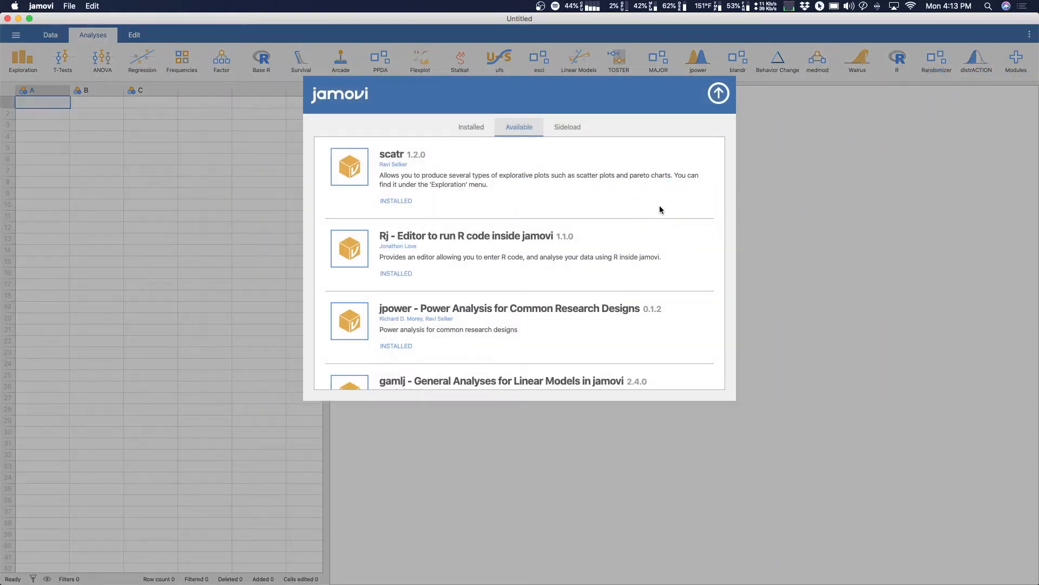
pyautogui.click(472, 127)
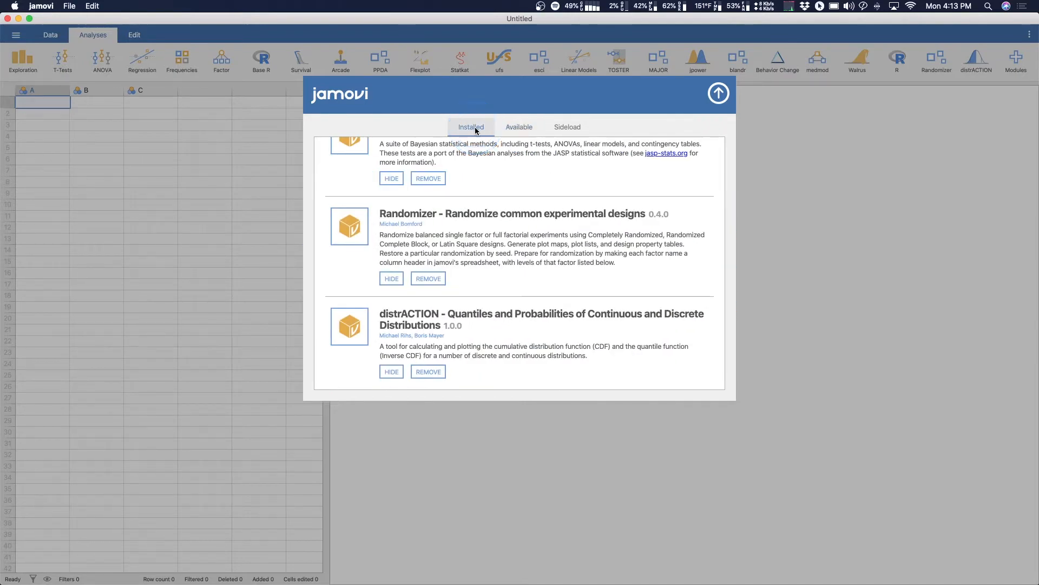
pyautogui.scroll(15, 520, 210)
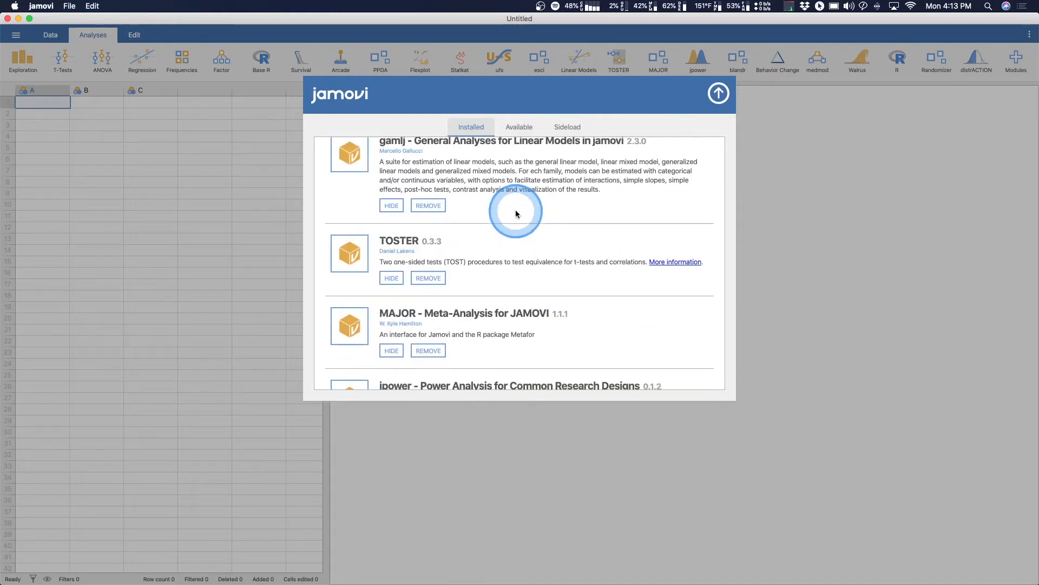
pyautogui.scroll(5, 515, 213)
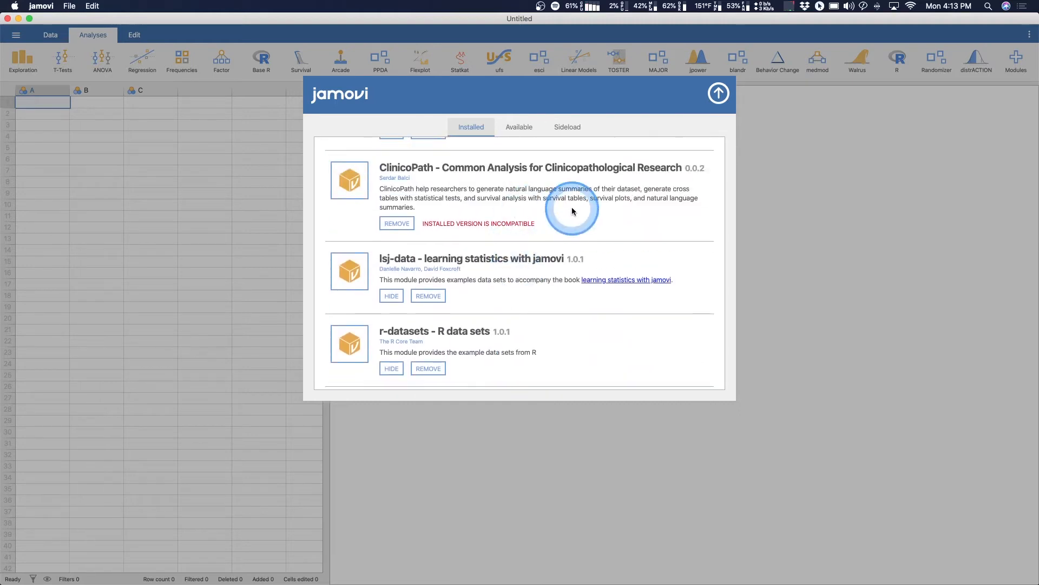
pyautogui.scroll(-10, 563, 203)
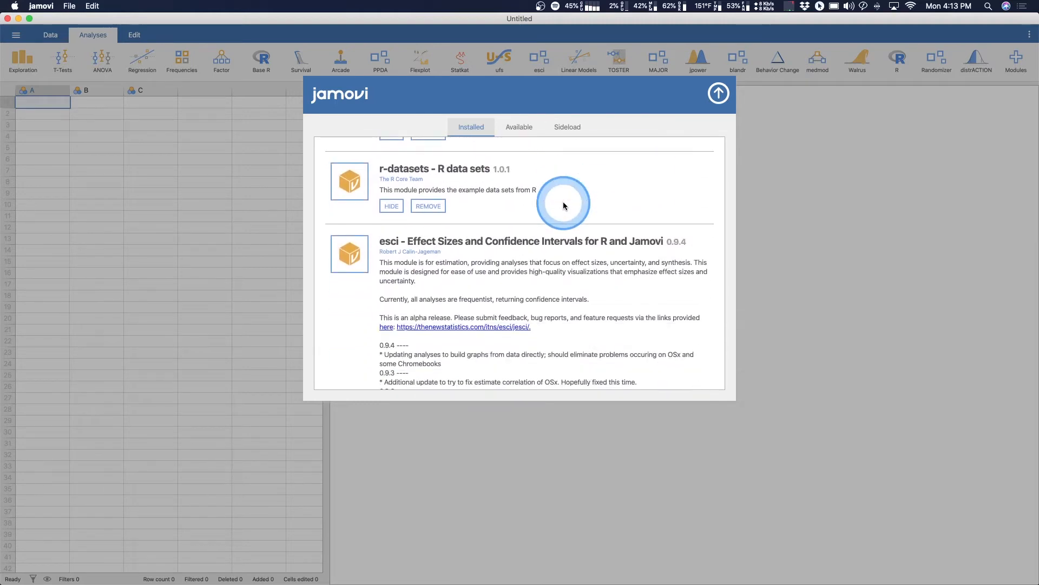
pyautogui.scroll(-10, 563, 206)
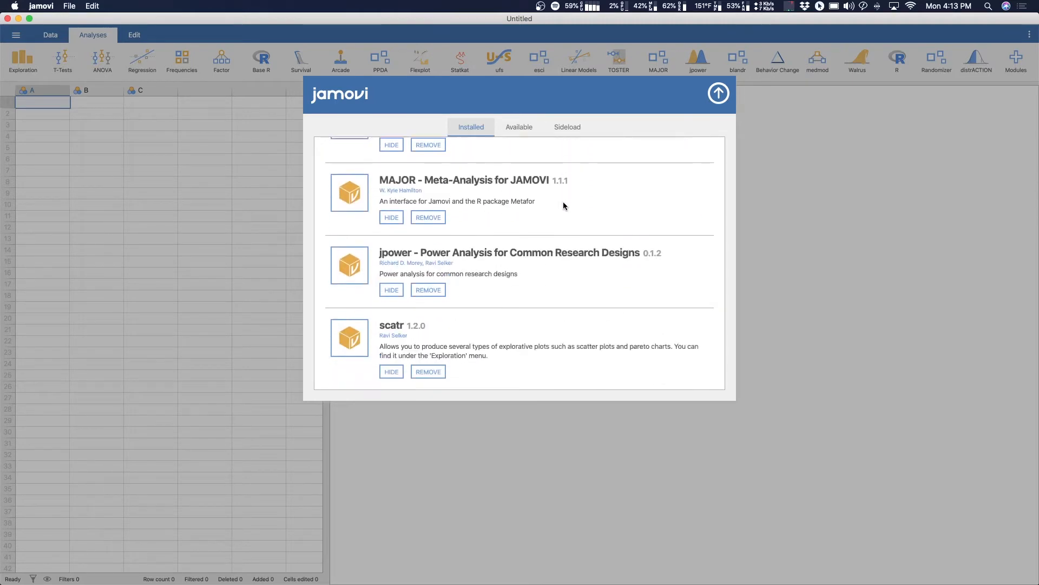
pyautogui.scroll(-10, 563, 206)
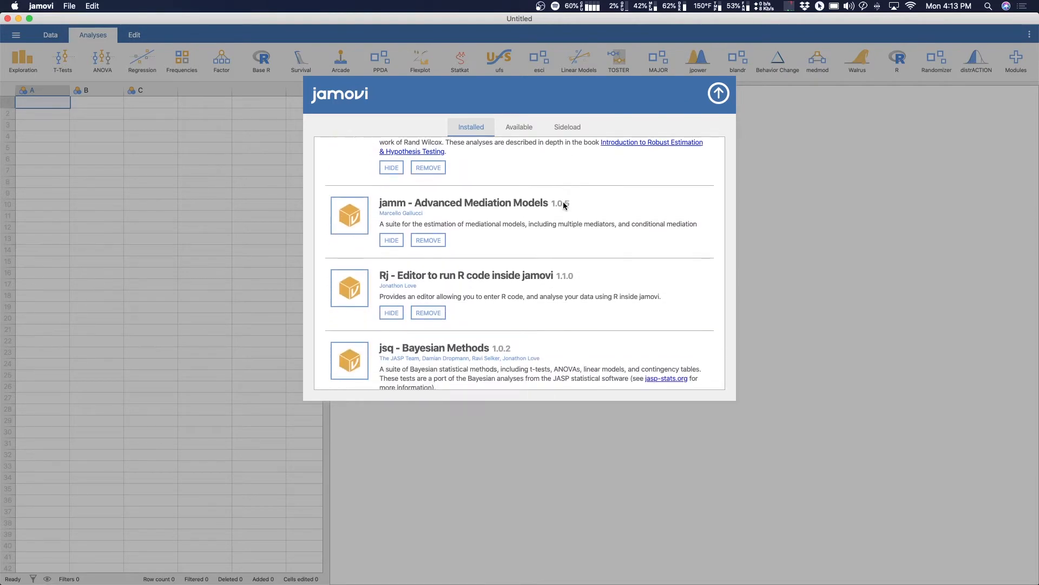
pyautogui.scroll(20, 563, 206)
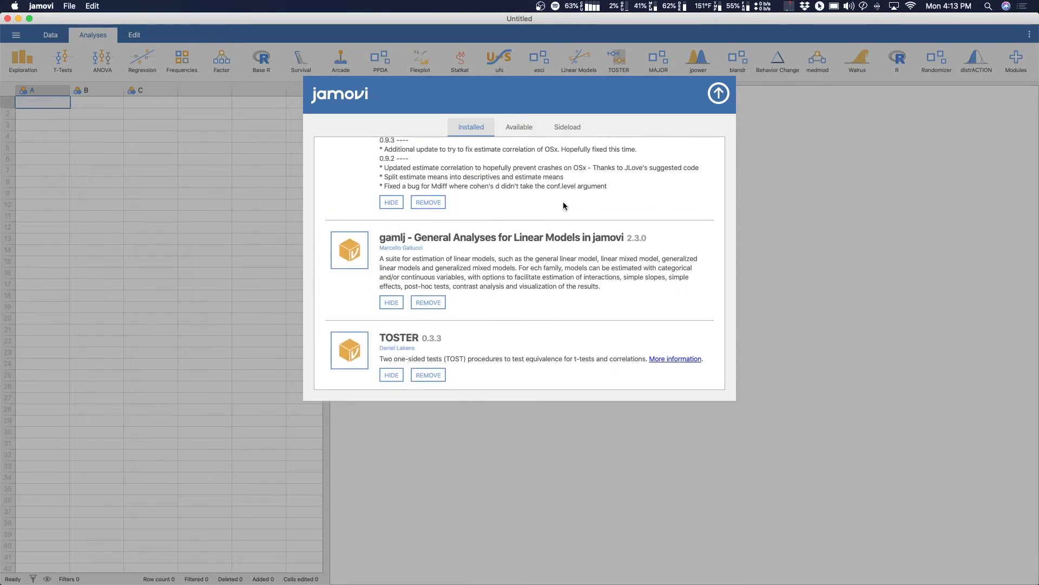
pyautogui.scroll(8, 563, 205)
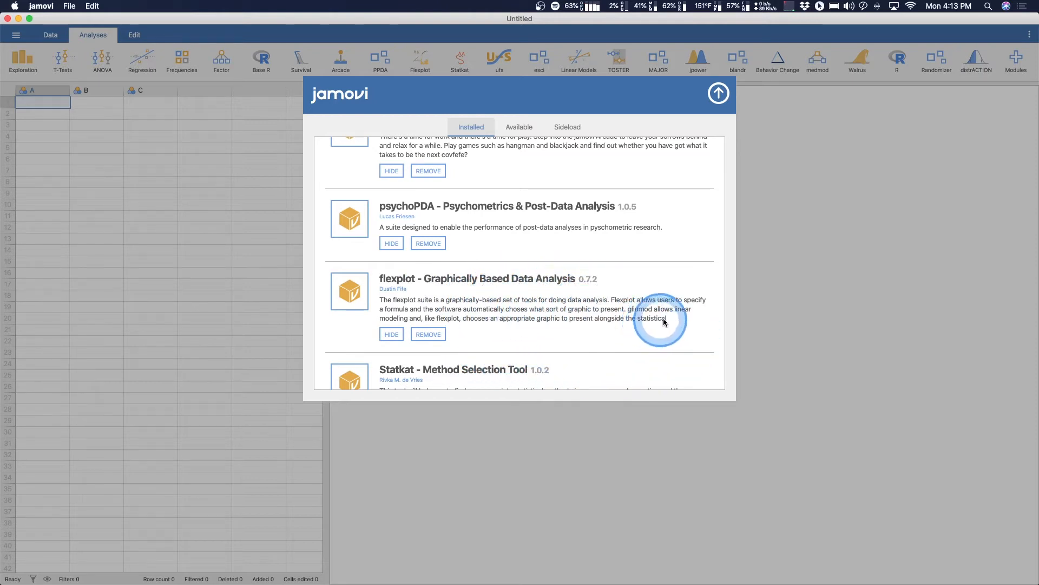
pyautogui.click(719, 93)
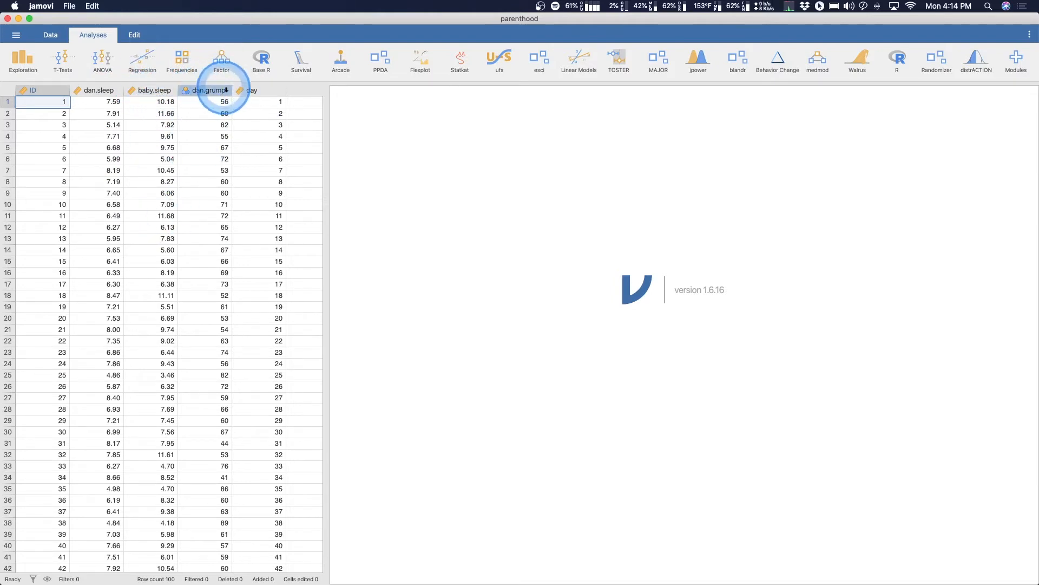
# - Set the measure type of the dan.grump variable to Continuous
pyautogui.scroll(-10, 251, 186)
pyautogui.scroll(10, 257, 183)
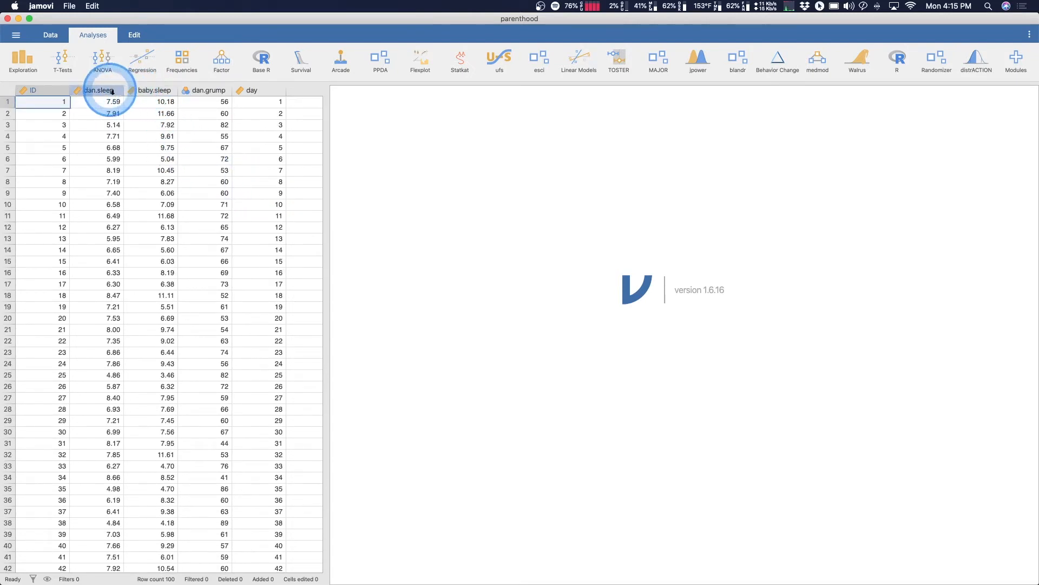
pyautogui.doubleClick(212, 89)
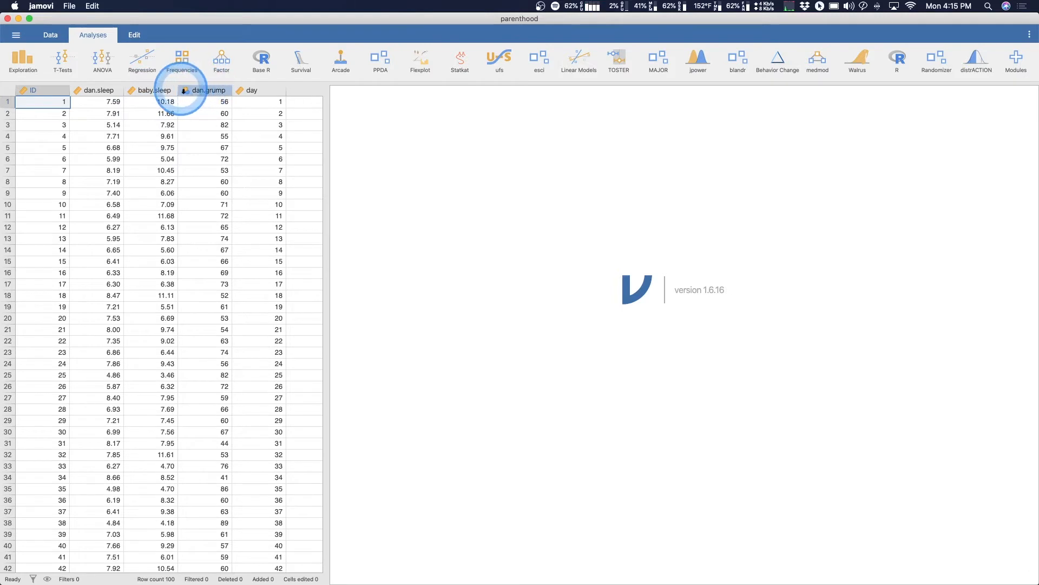
pyautogui.click(482, 139)
pyautogui.click(481, 179)
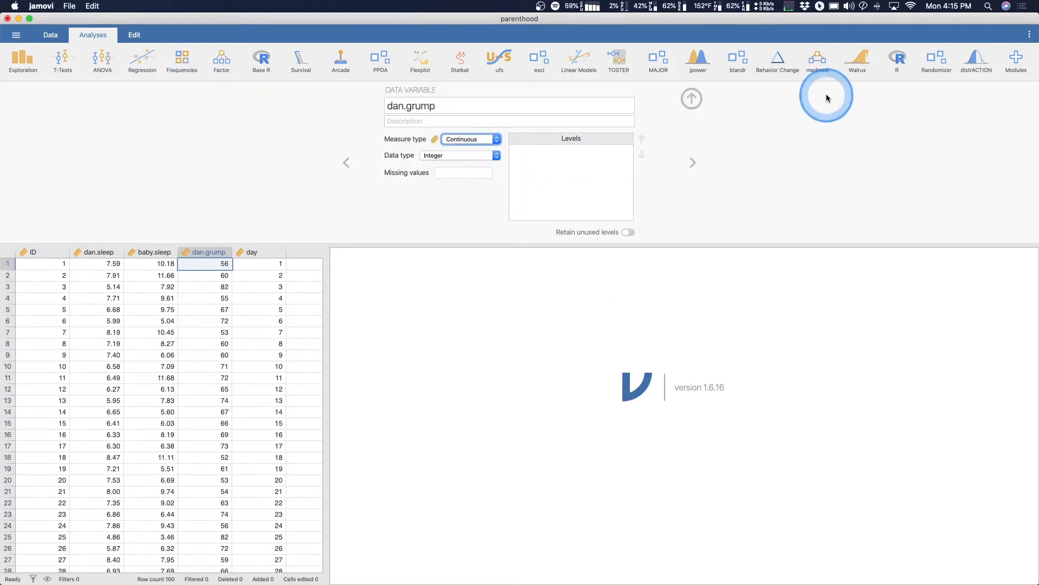
pyautogui.click(692, 99)
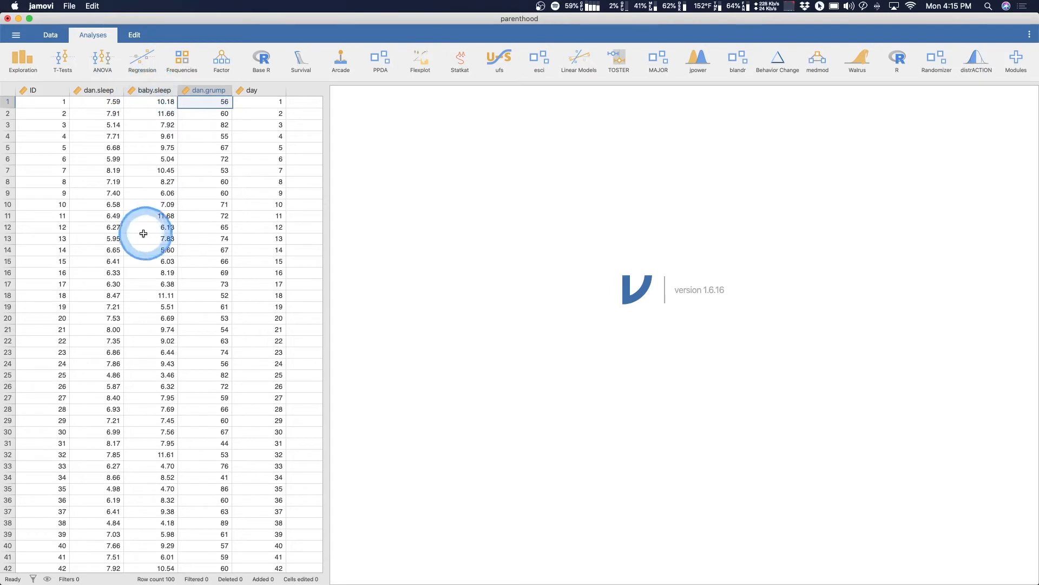
# - Create a Flexplot General Linear Model with dan.grump as the outcome and dan.sleep and baby.sleep as predictors
pyautogui.click(418, 62)
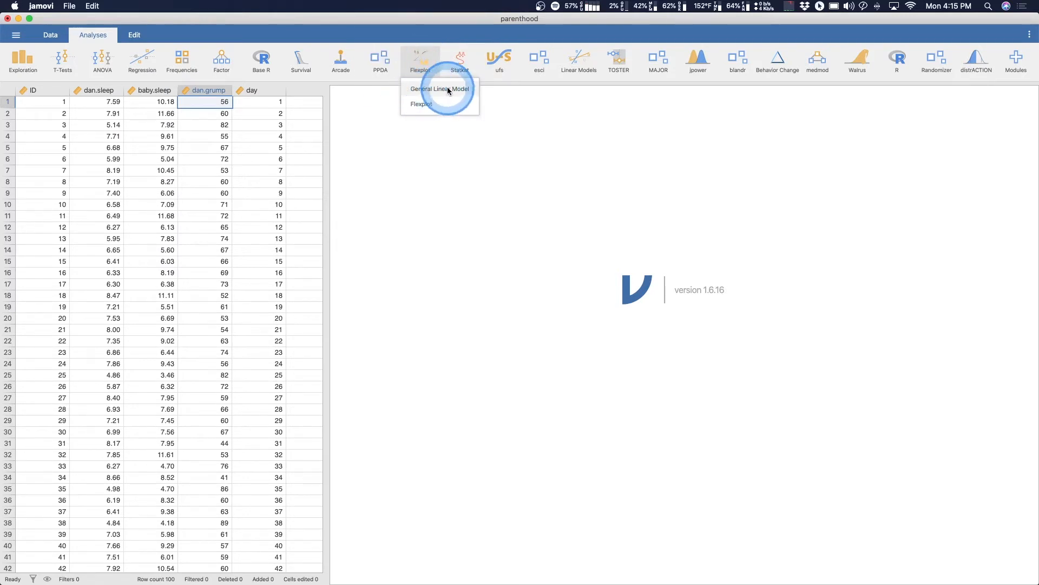
pyautogui.click(448, 90)
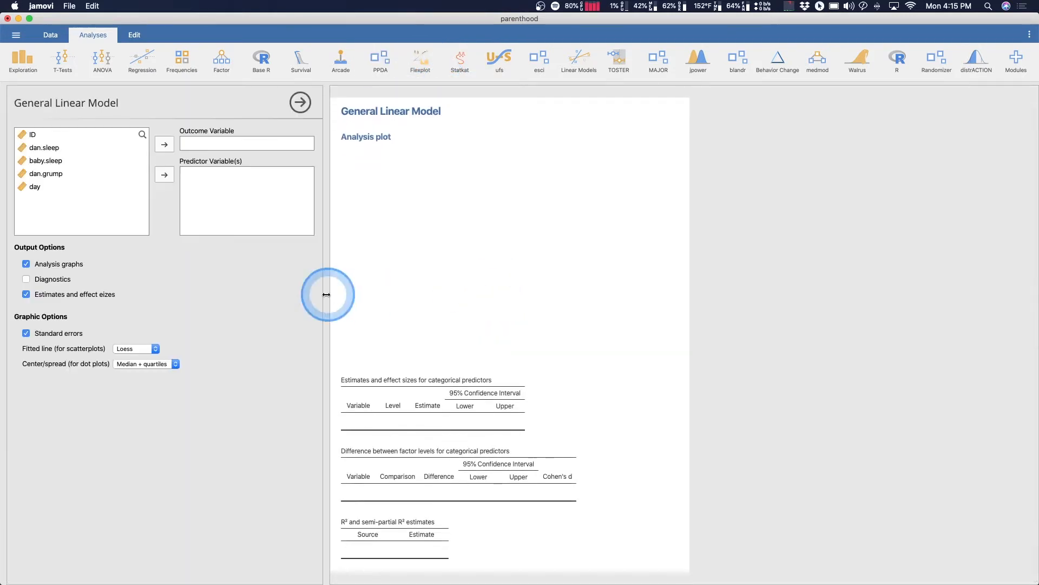
pyautogui.click(48, 173)
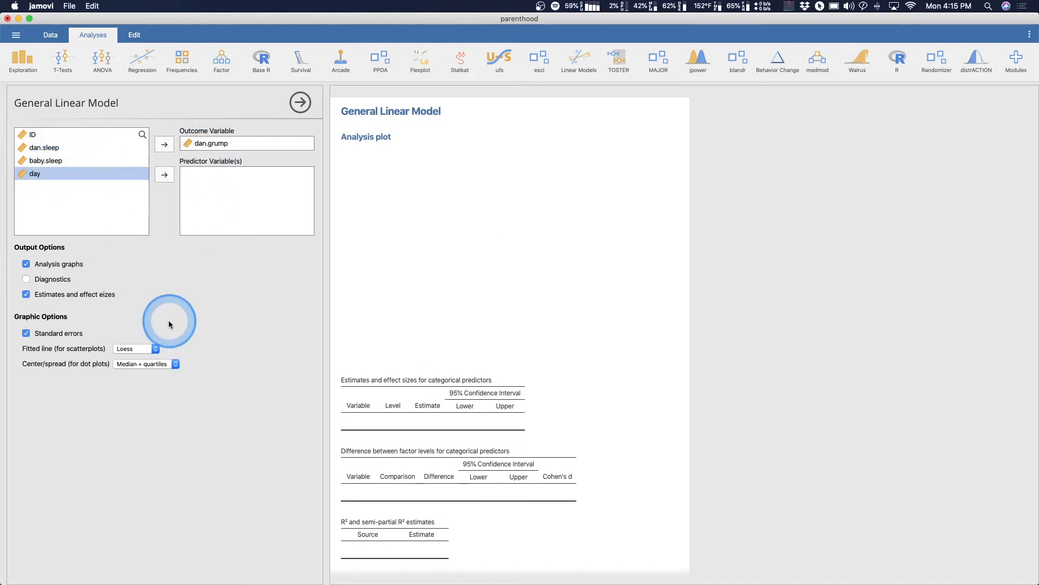
pyautogui.click(55, 147)
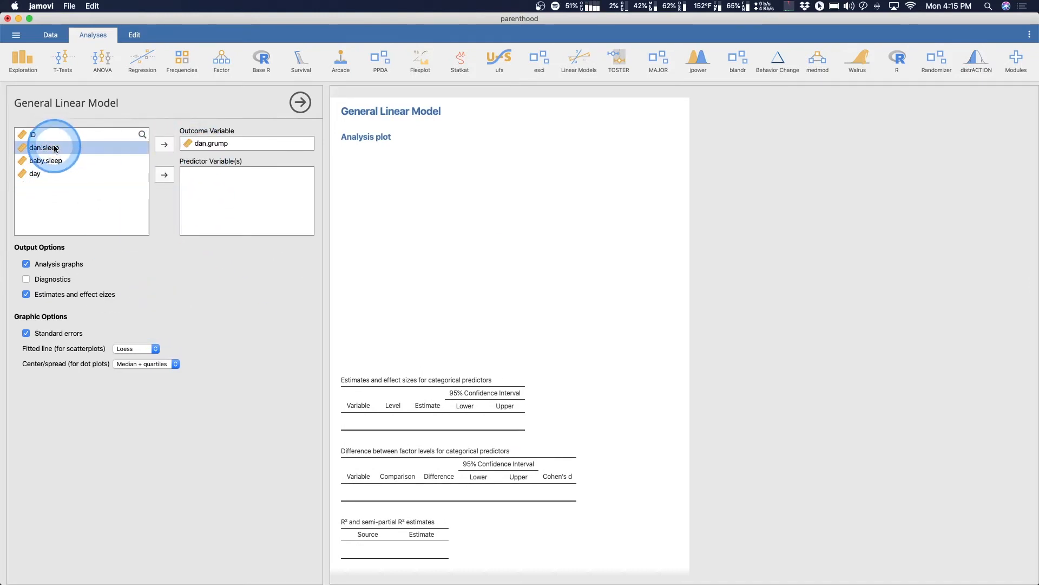
pyautogui.keyDown('shift'); pyautogui.click(42, 160); pyautogui.keyUp('shift')
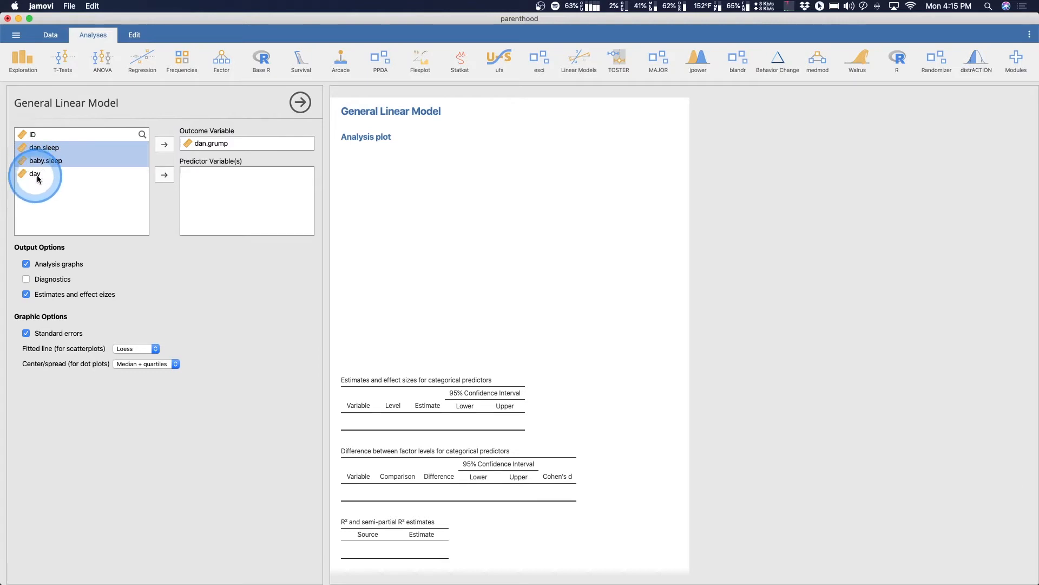
pyautogui.click(168, 179)
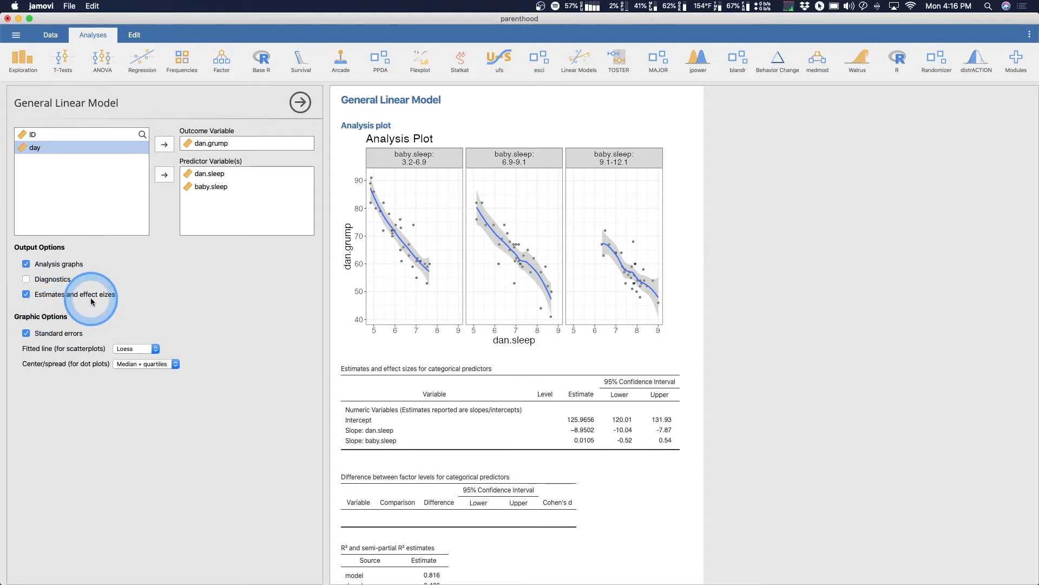
# - Add the diagnostics plots to the General Linear Model output
pyautogui.scroll(-2, 618, 451)
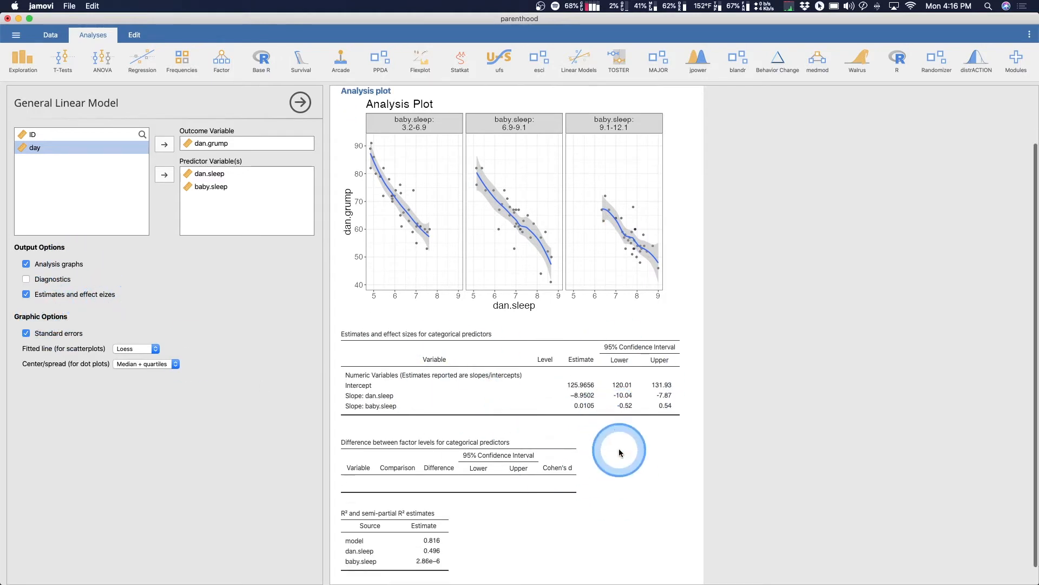
pyautogui.scroll(-1, 618, 448)
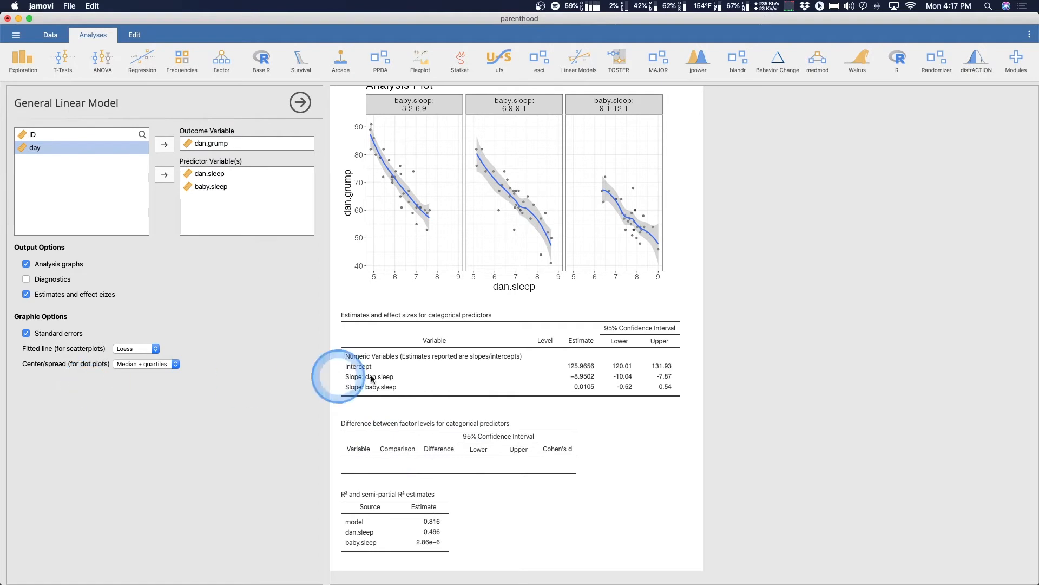
pyautogui.scroll(3, 347, 379)
pyautogui.scroll(-3, 374, 376)
pyautogui.scroll(1, 351, 385)
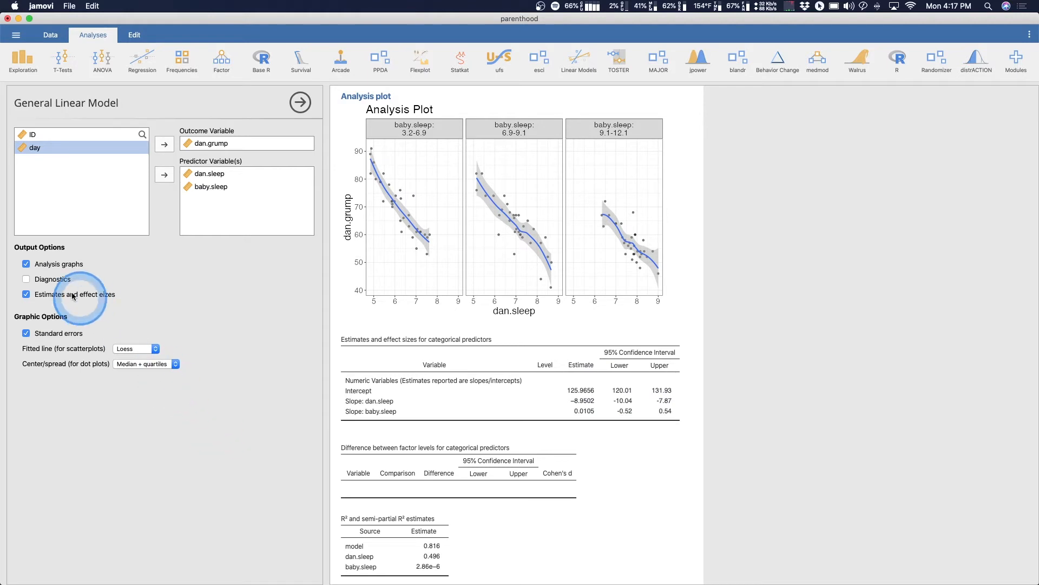
pyautogui.click(26, 279)
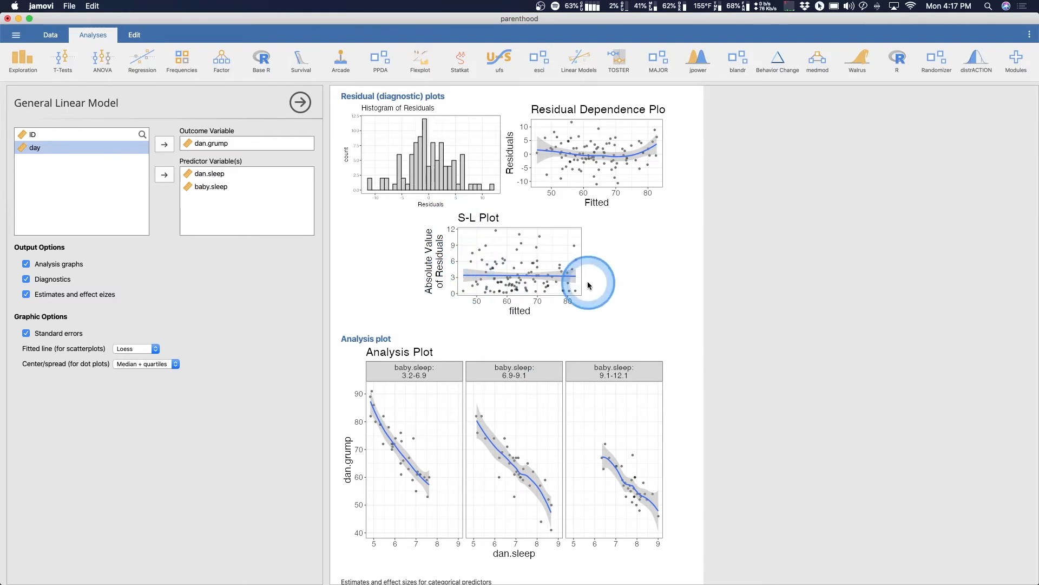
# - Set the fitted line for the scatterplots to Regression
pyautogui.scroll(-4, 604, 260)
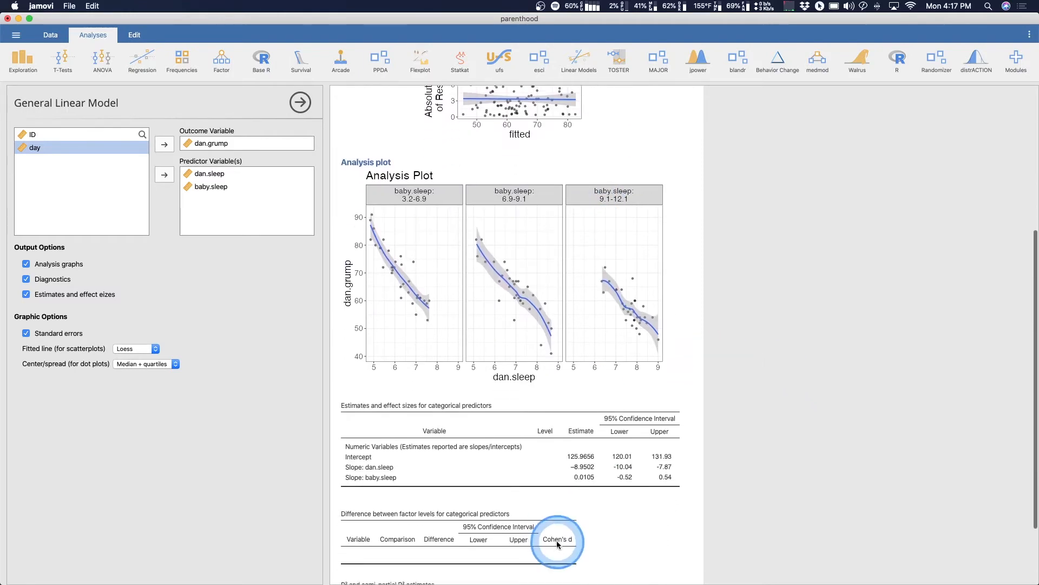
pyautogui.scroll(3, 598, 200)
pyautogui.scroll(-3, 508, 263)
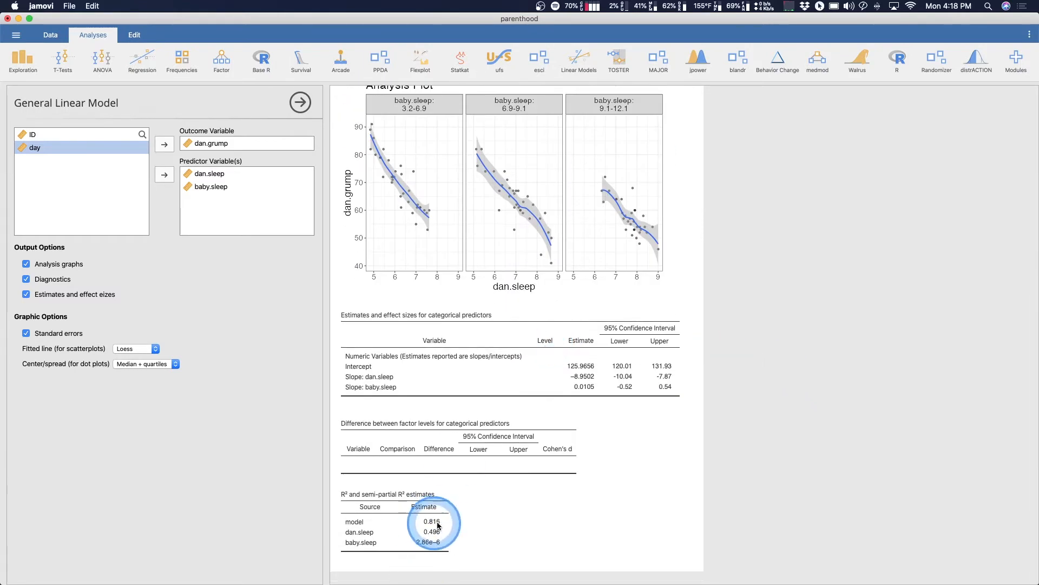
pyautogui.scroll(2, 357, 426)
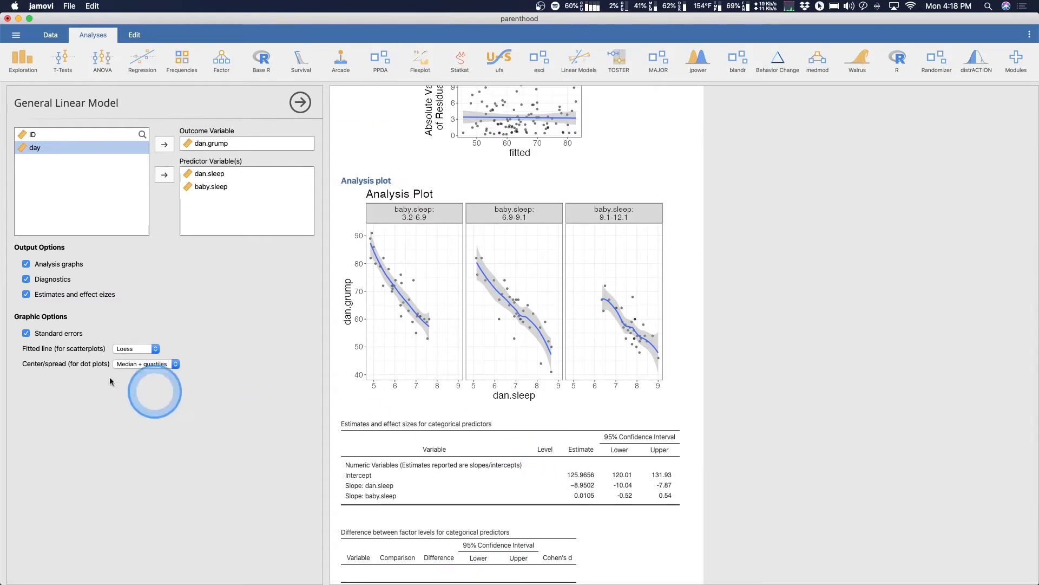
pyautogui.click(135, 348)
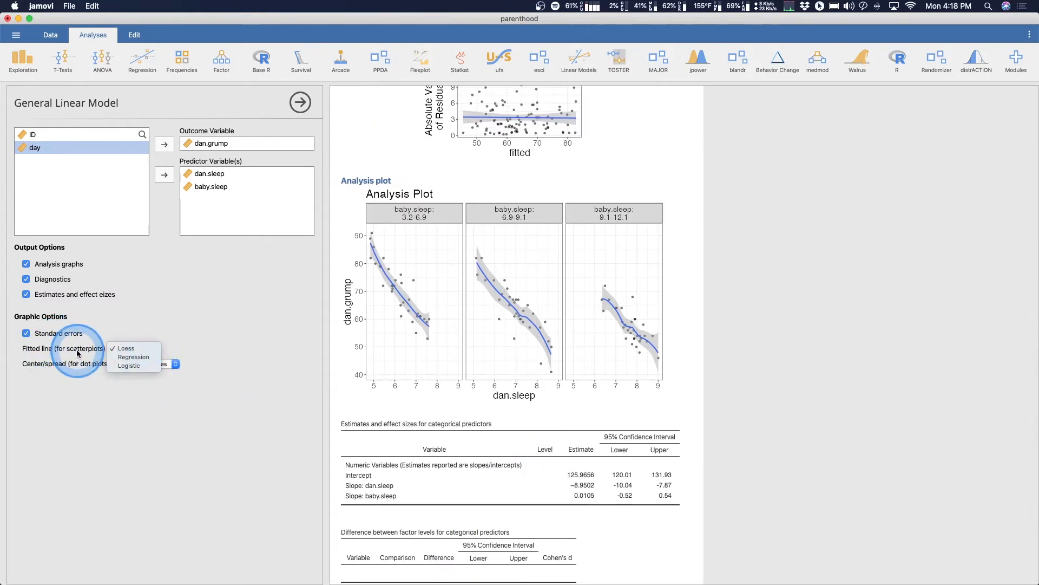
pyautogui.click(145, 356)
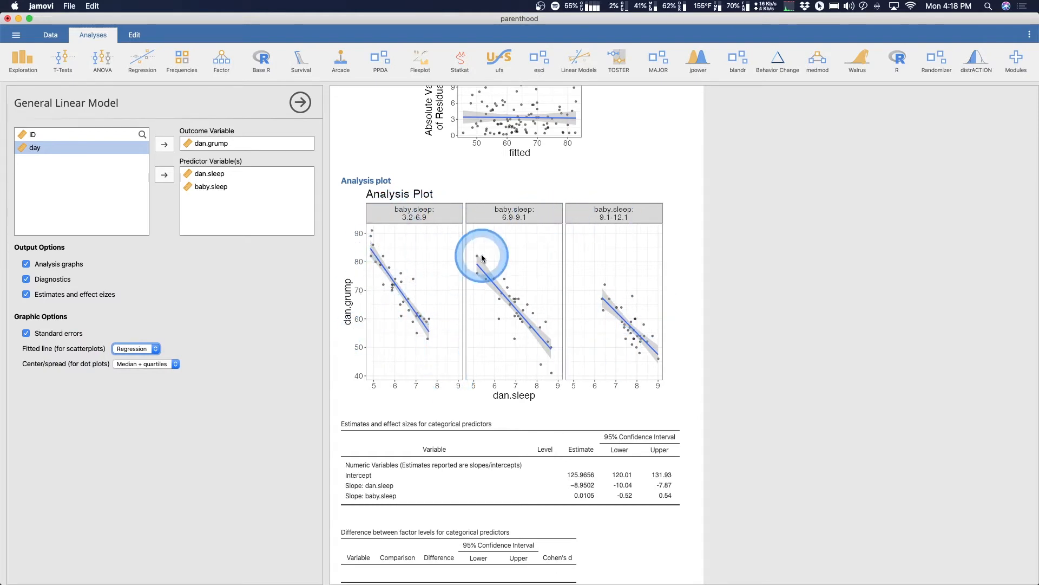
# - Try the Logistic fitted line for the scatterplots and restore the Regression line
pyautogui.click(136, 349)
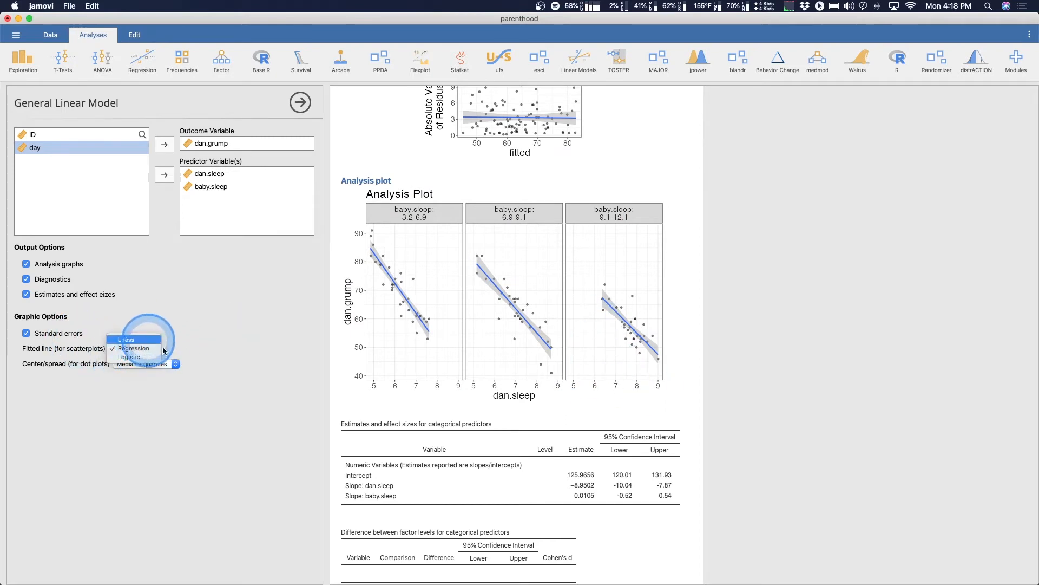
pyautogui.click(156, 357)
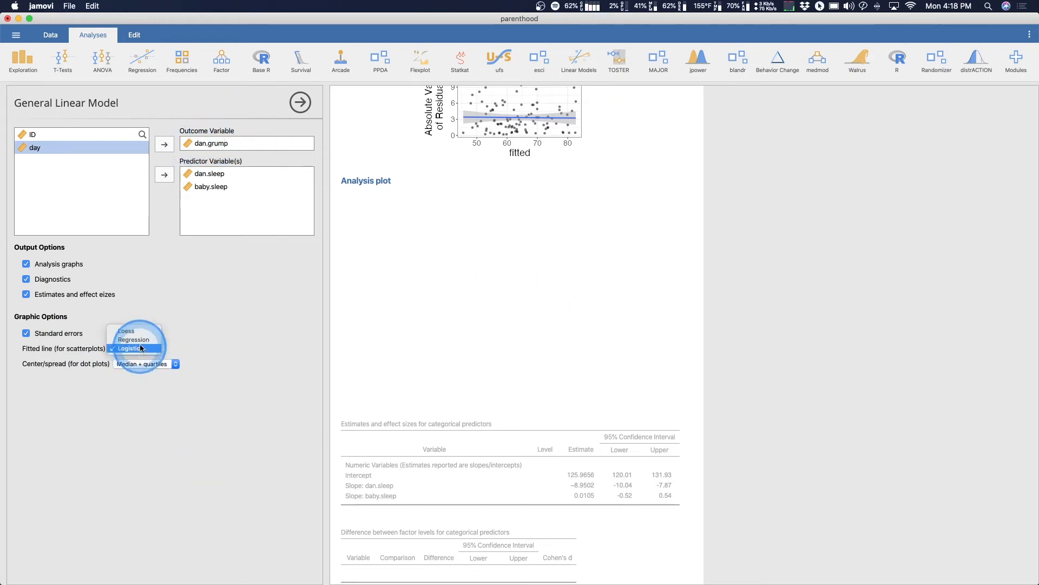
pyautogui.click(134, 340)
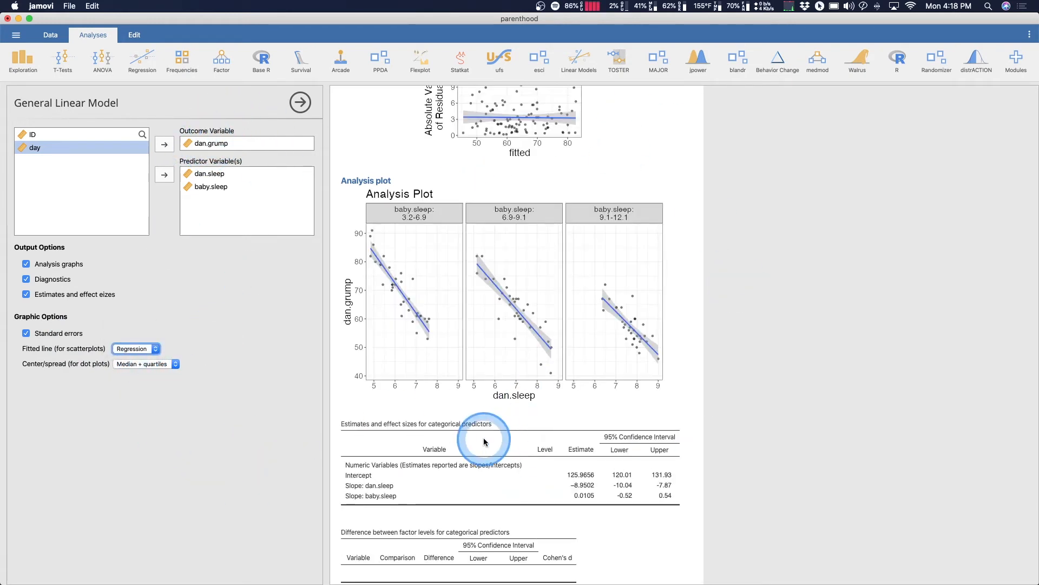
pyautogui.scroll(5, 483, 441)
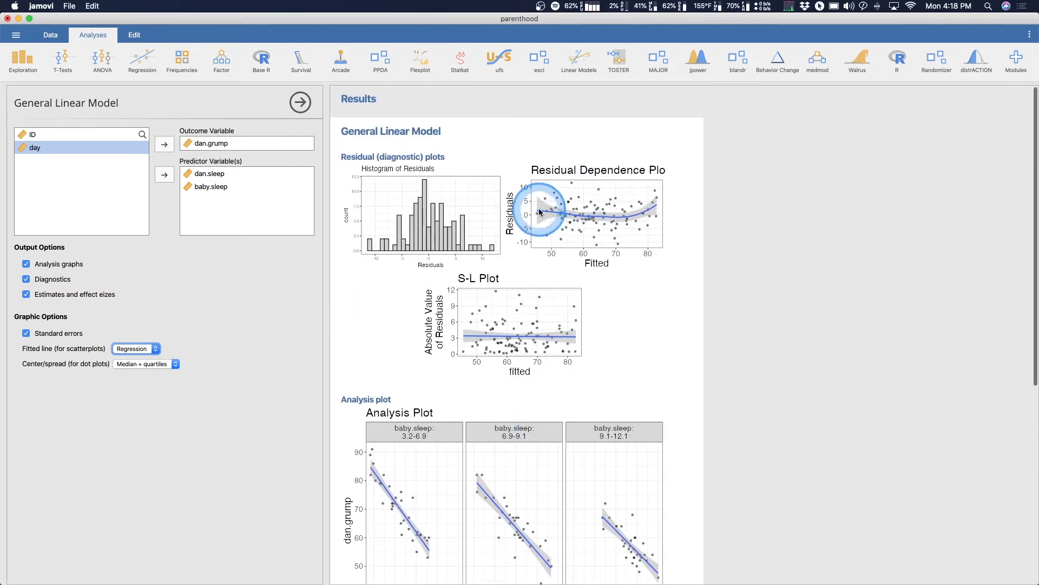
pyautogui.scroll(-2, 358, 375)
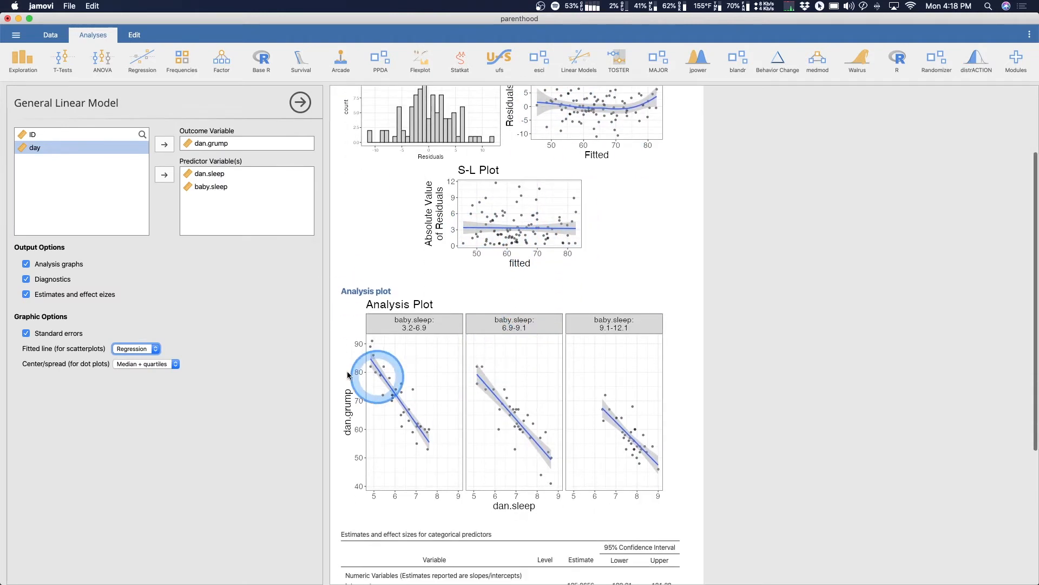
pyautogui.scroll(-1, 348, 374)
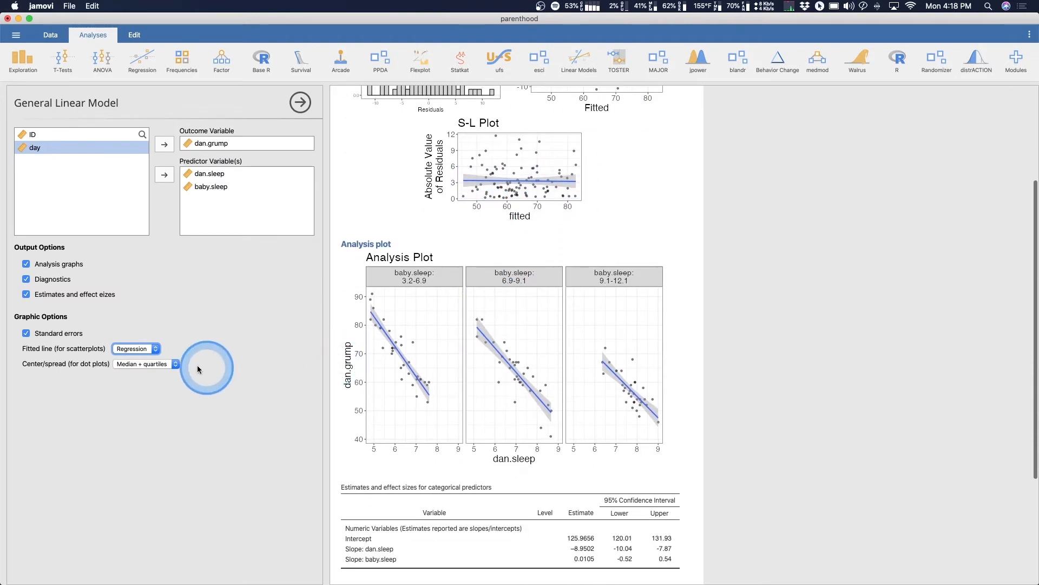
# - Set the center/spread for dot plots in the General Linear Model to Mean + sterr
pyautogui.click(148, 364)
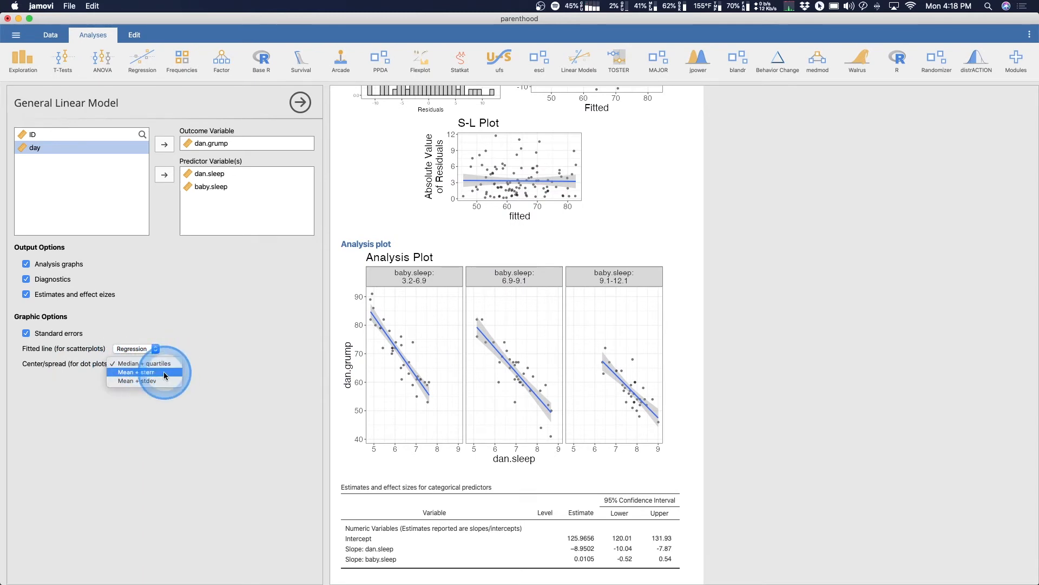
pyautogui.click(163, 372)
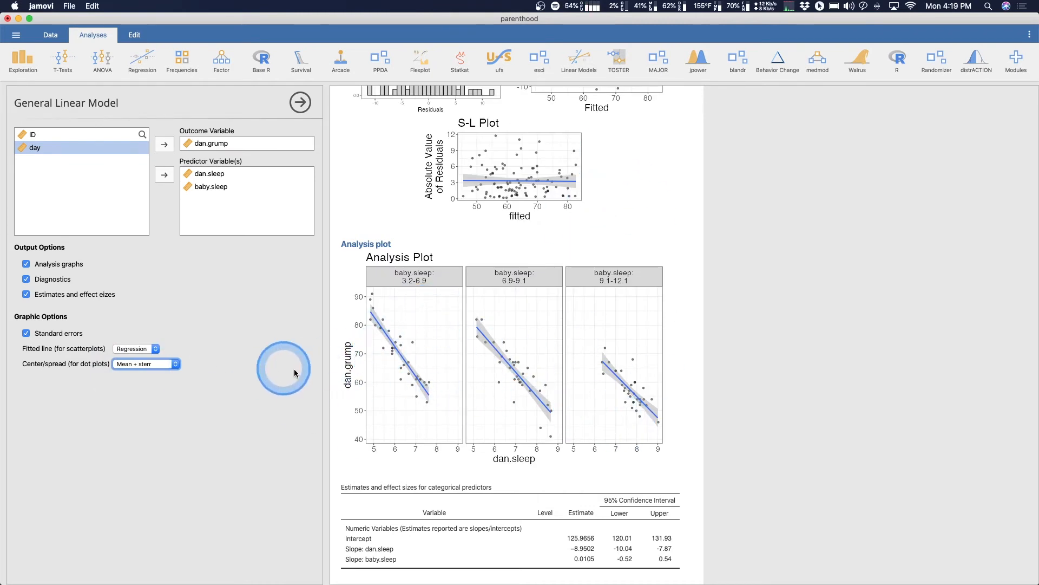
pyautogui.scroll(-5, 356, 373)
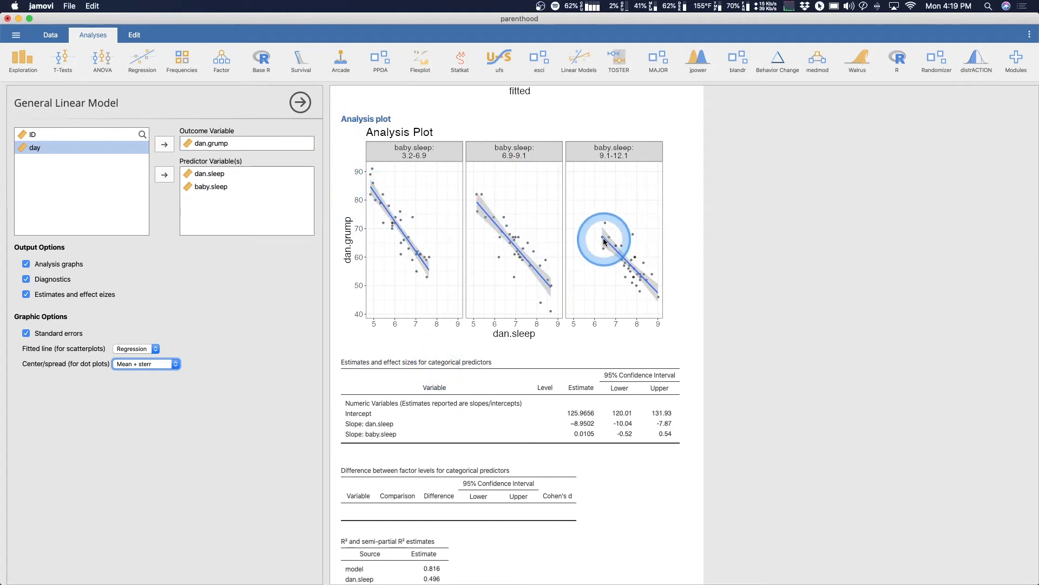
# - Try the Mean + stdev center/spread for the dot plots and restore Mean + sterr
pyautogui.click(167, 364)
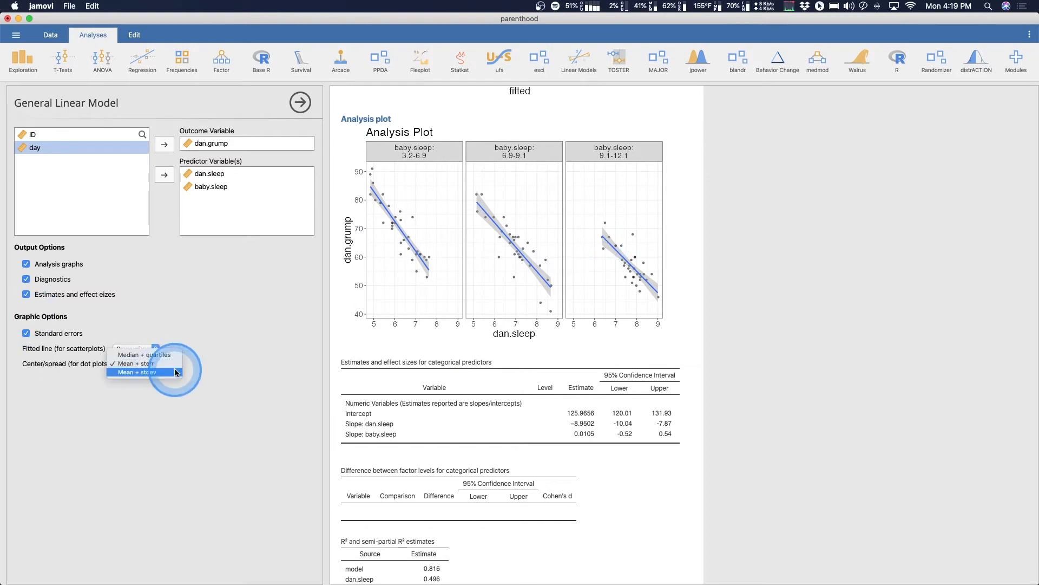
pyautogui.click(173, 372)
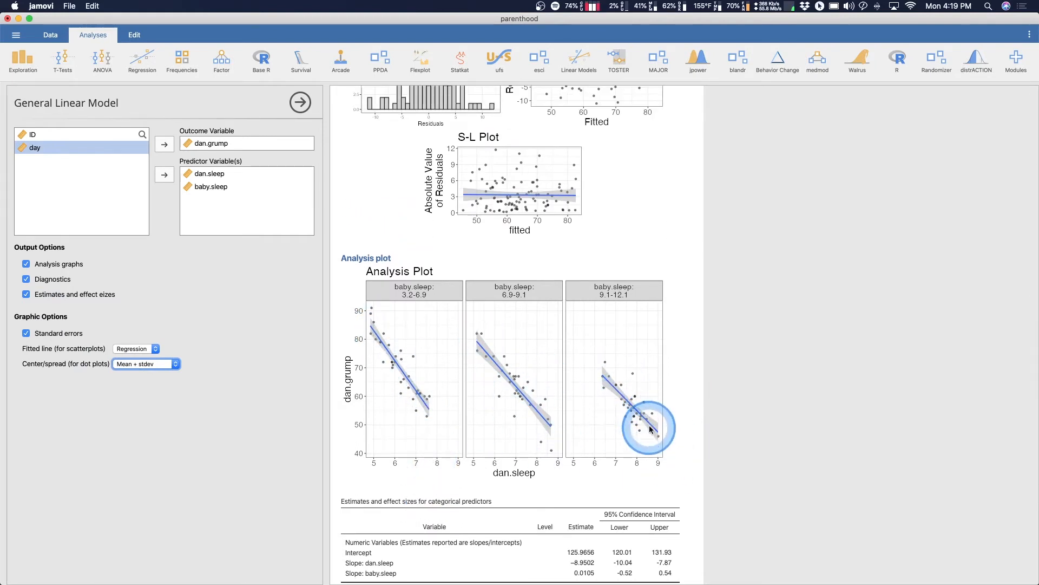
pyautogui.scroll(5, 689, 451)
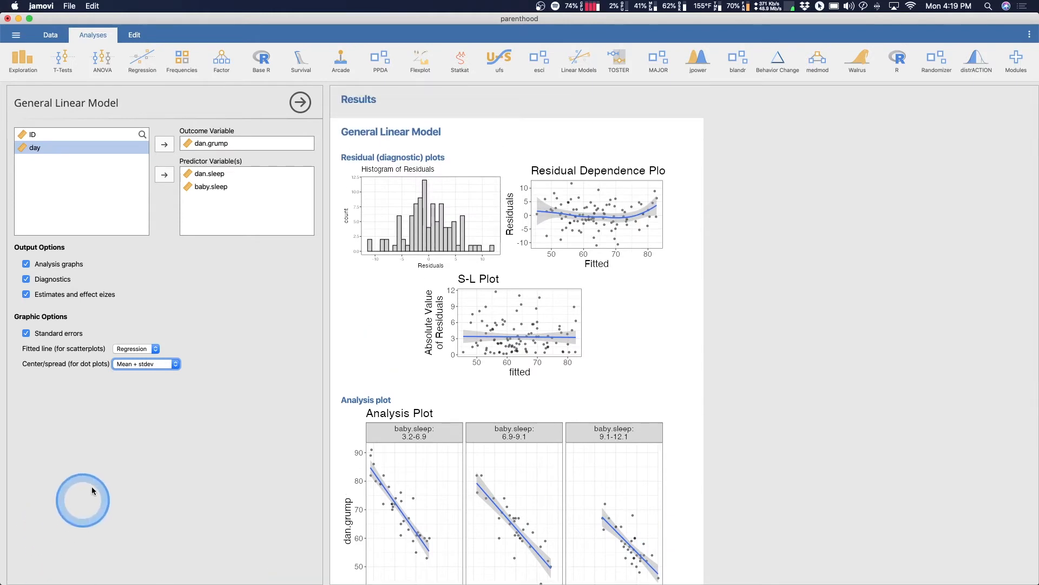
pyautogui.click(142, 355)
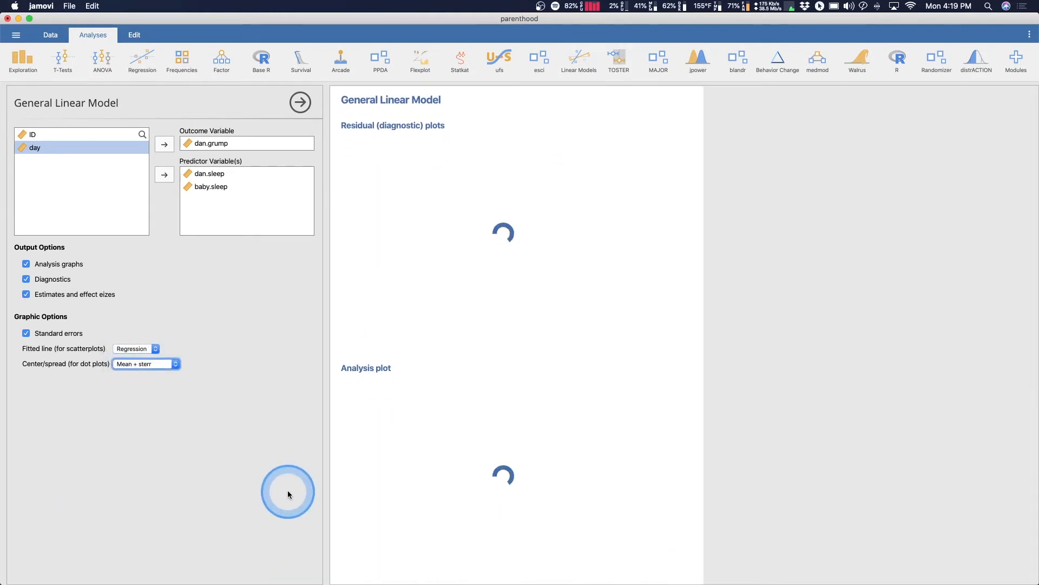
pyautogui.scroll(-7, 446, 424)
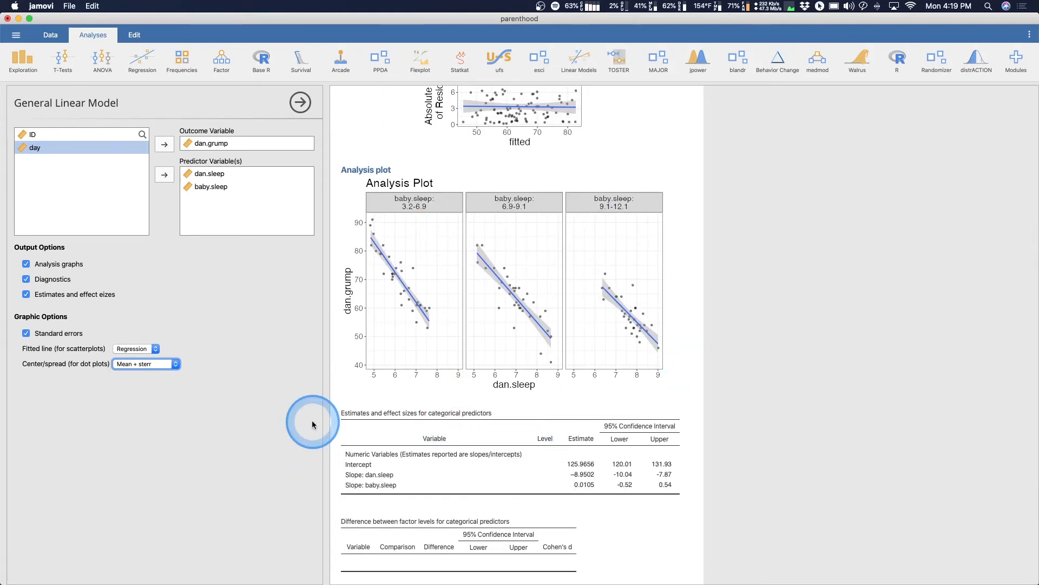
# - Create a new Flexplot analysis with dan.grump as the outcome variable
pyautogui.click(420, 57)
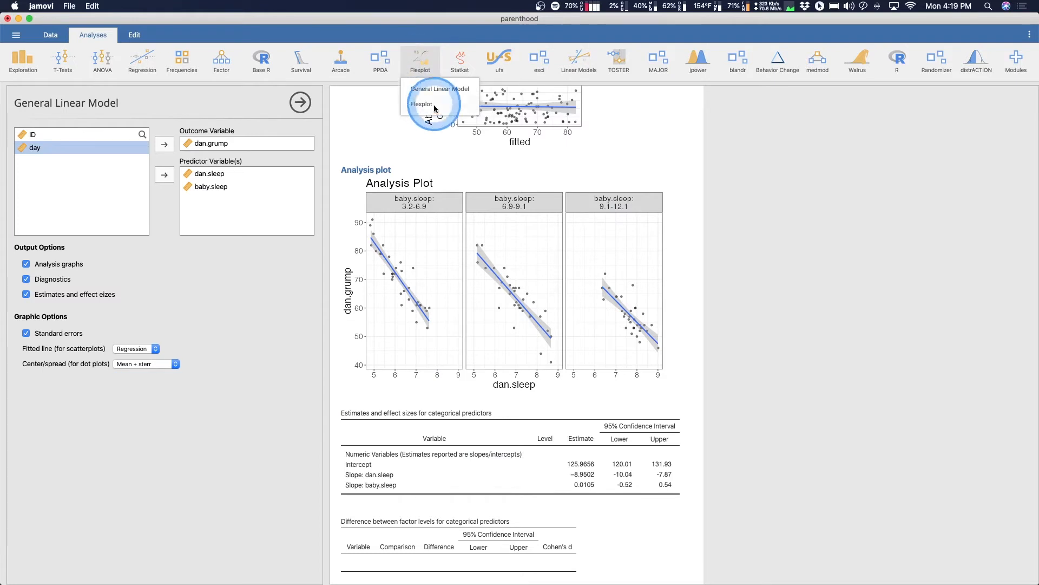
pyautogui.click(433, 106)
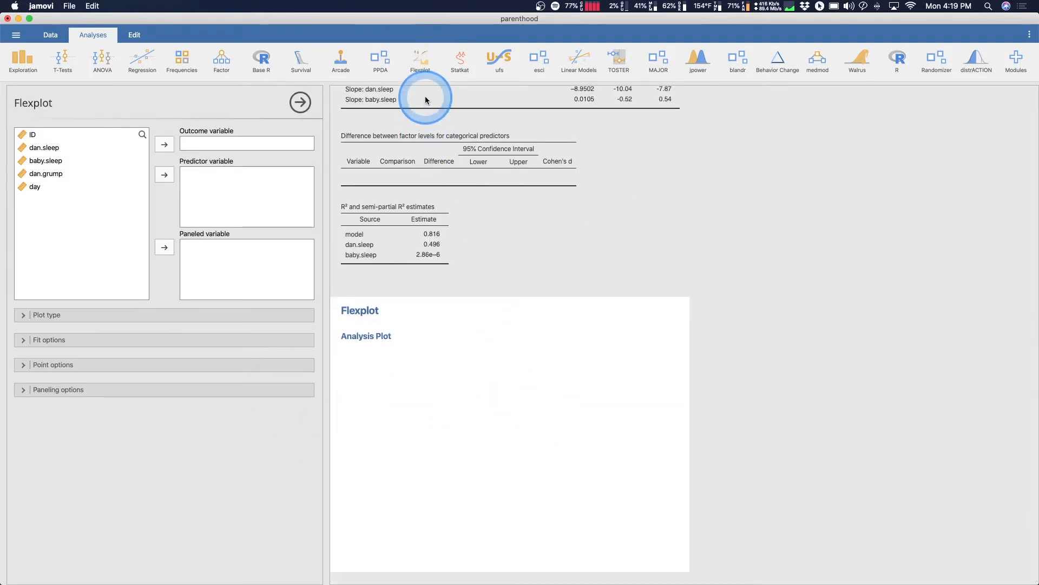
pyautogui.click(418, 63)
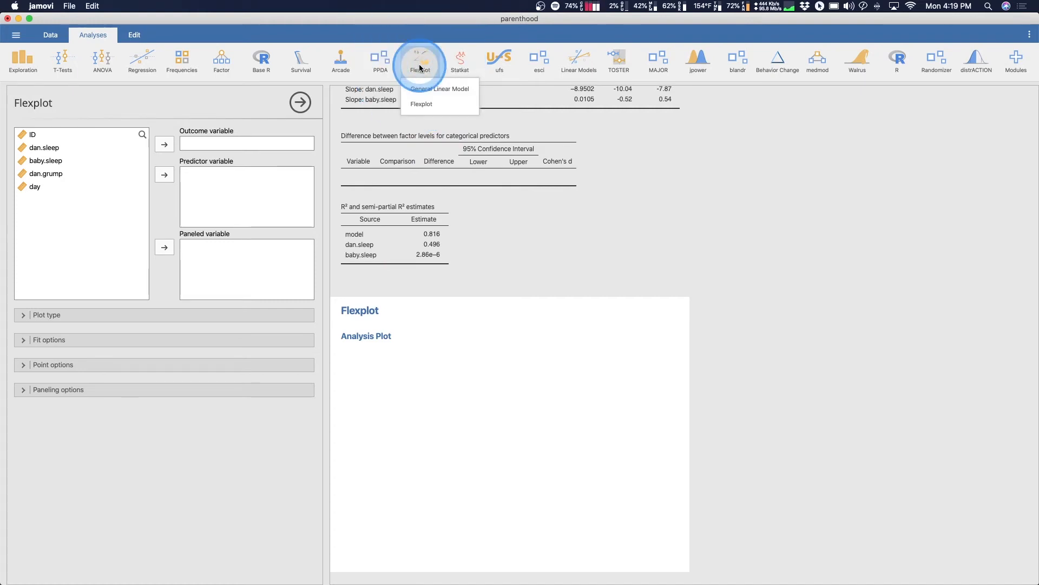
pyautogui.click(437, 92)
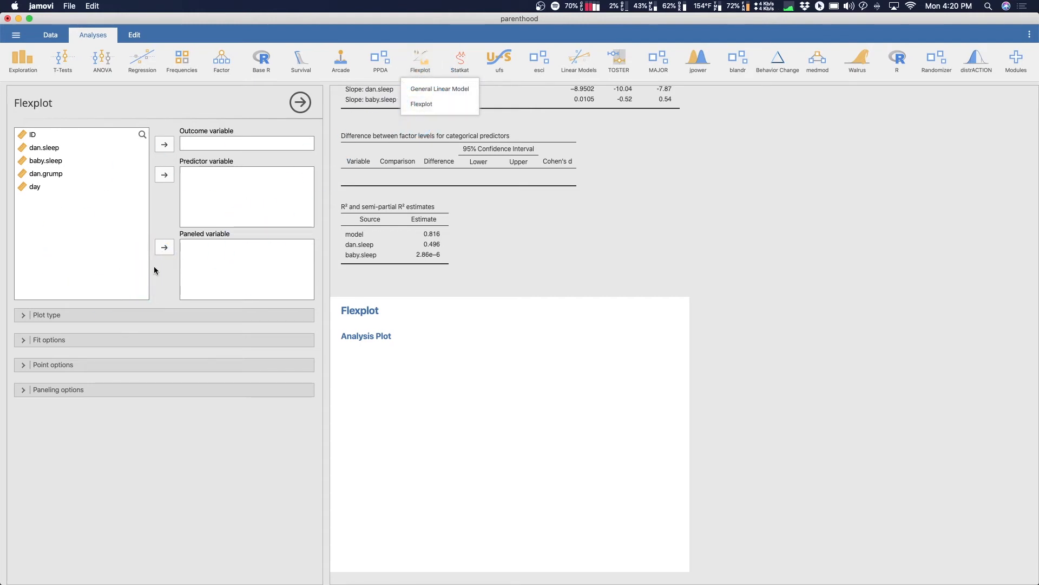
pyautogui.click(147, 159)
pyautogui.click(57, 178)
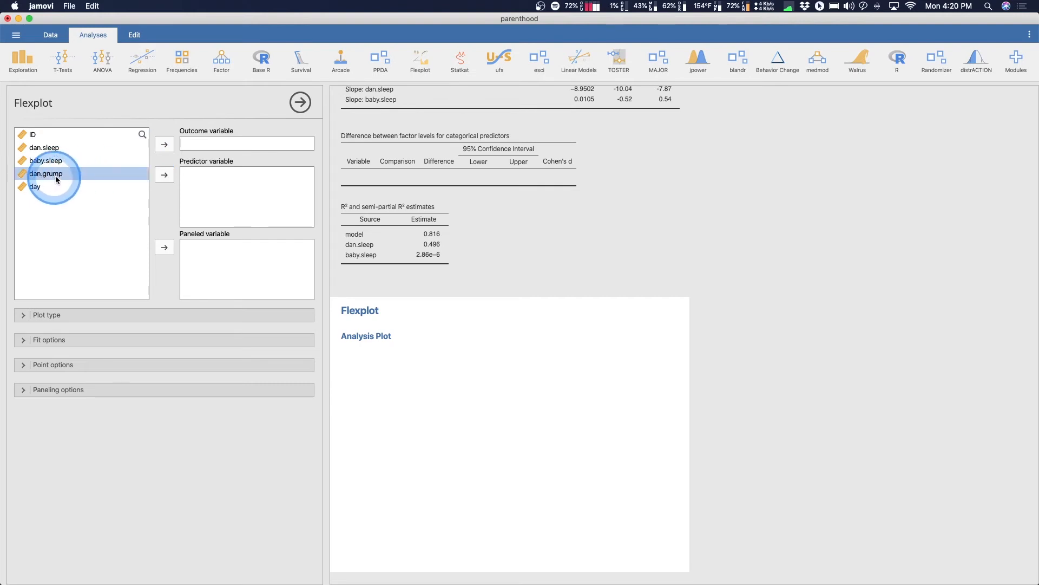
pyautogui.click(165, 146)
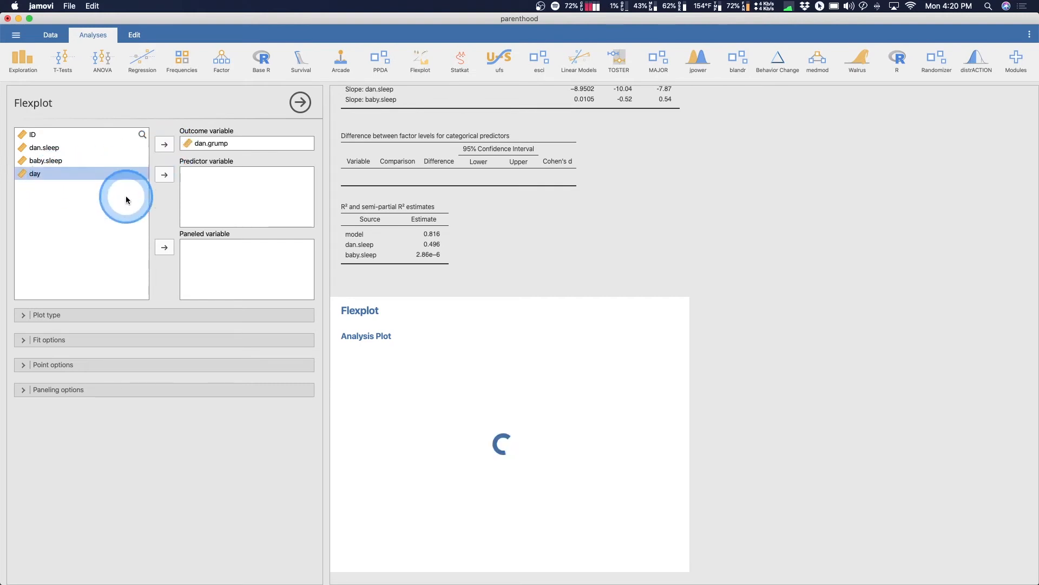
# - Add dan.sleep and baby.sleep as predictors and day as the paneled variable of the Flexplot
pyautogui.click(57, 152)
pyautogui.keyDown('shift'); pyautogui.click(51, 160); pyautogui.keyUp('shift')
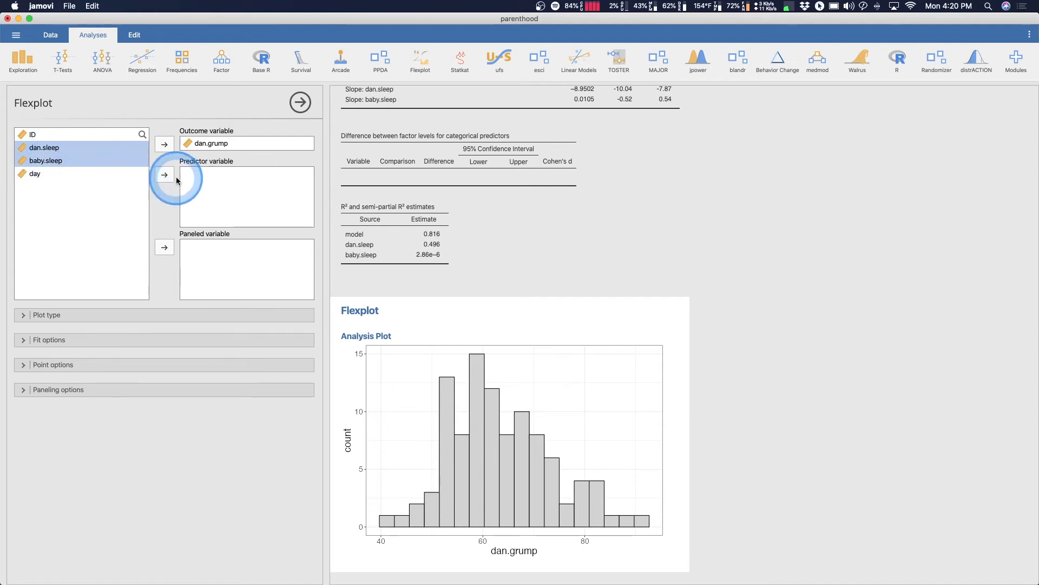
pyautogui.click(169, 173)
pyautogui.click(164, 247)
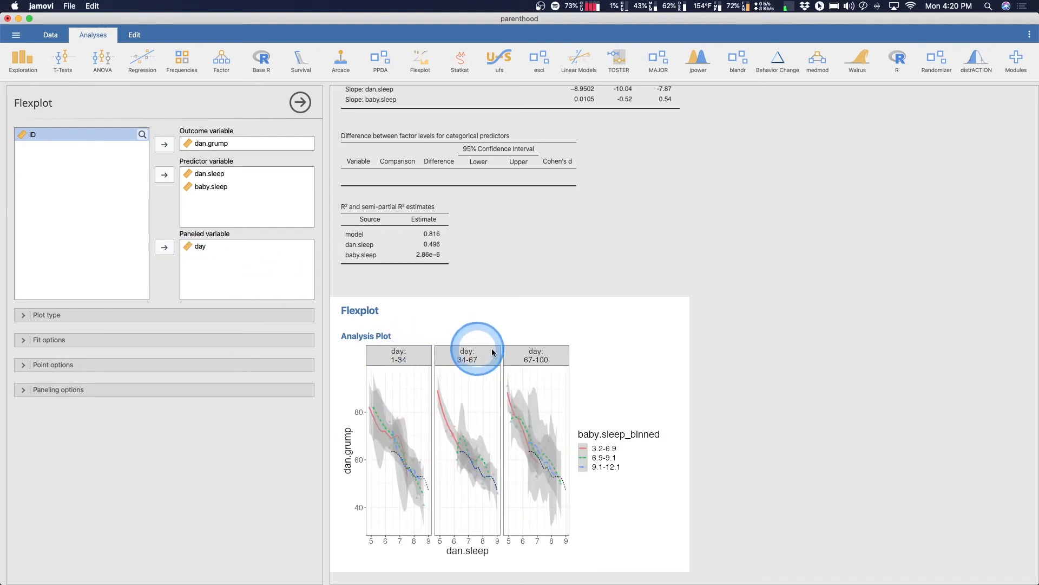
pyautogui.scroll(6, 463, 373)
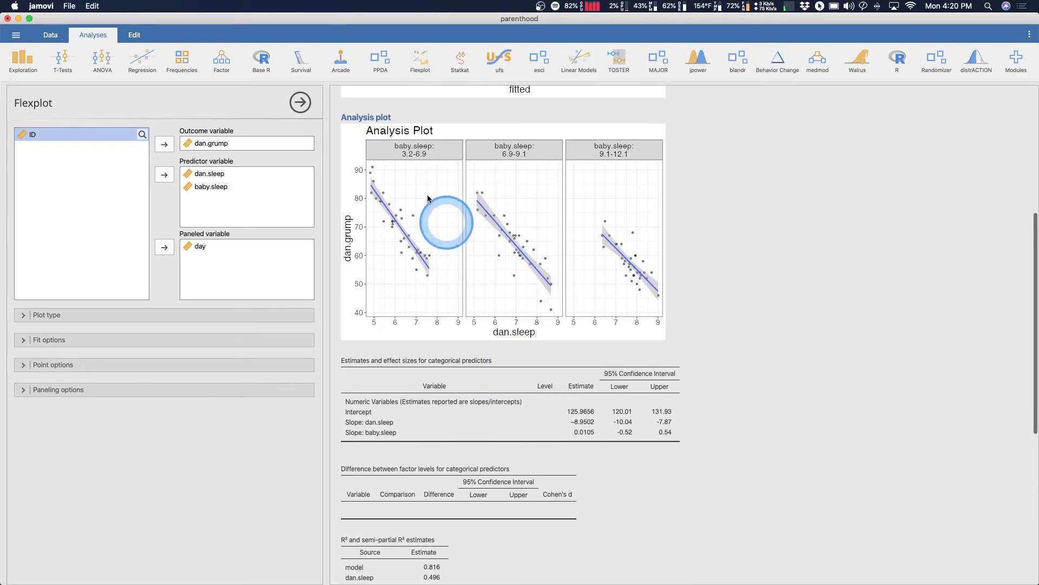
pyautogui.scroll(-6, 390, 373)
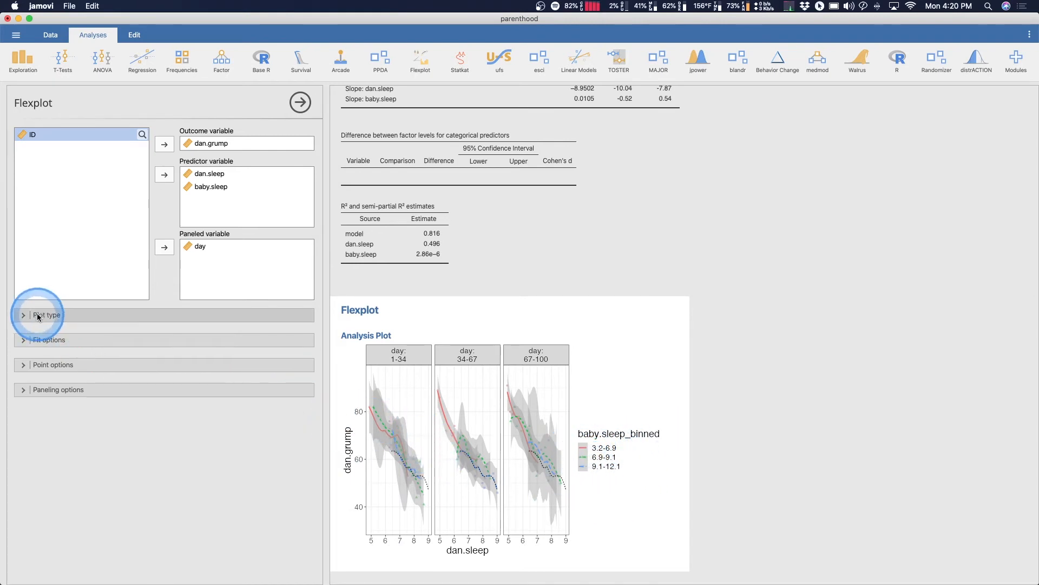
# - Set the Flexplot's fitted line for scatterplots to Regression
pyautogui.click(64, 342)
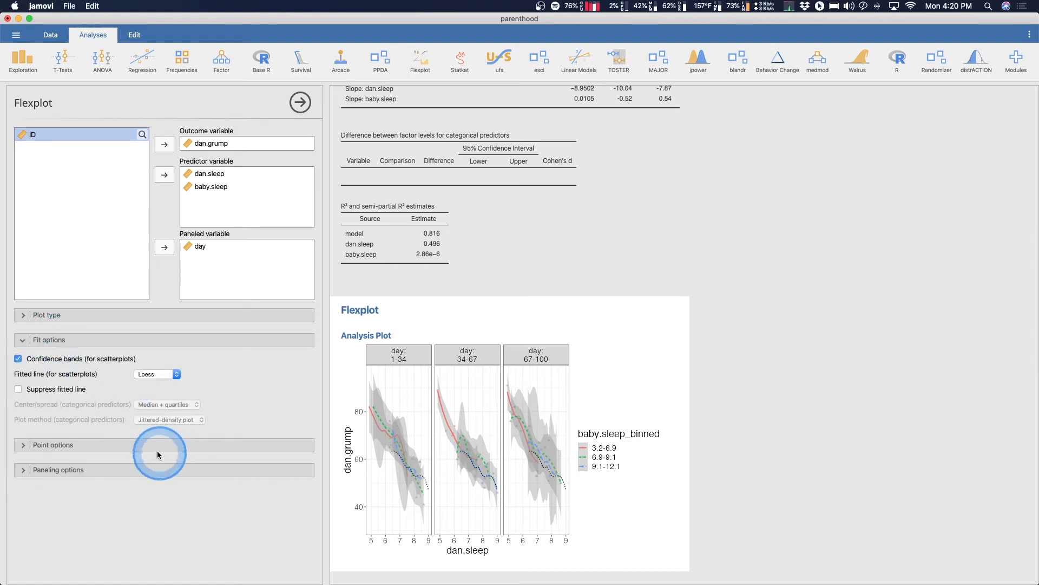
pyautogui.click(159, 375)
pyautogui.click(155, 383)
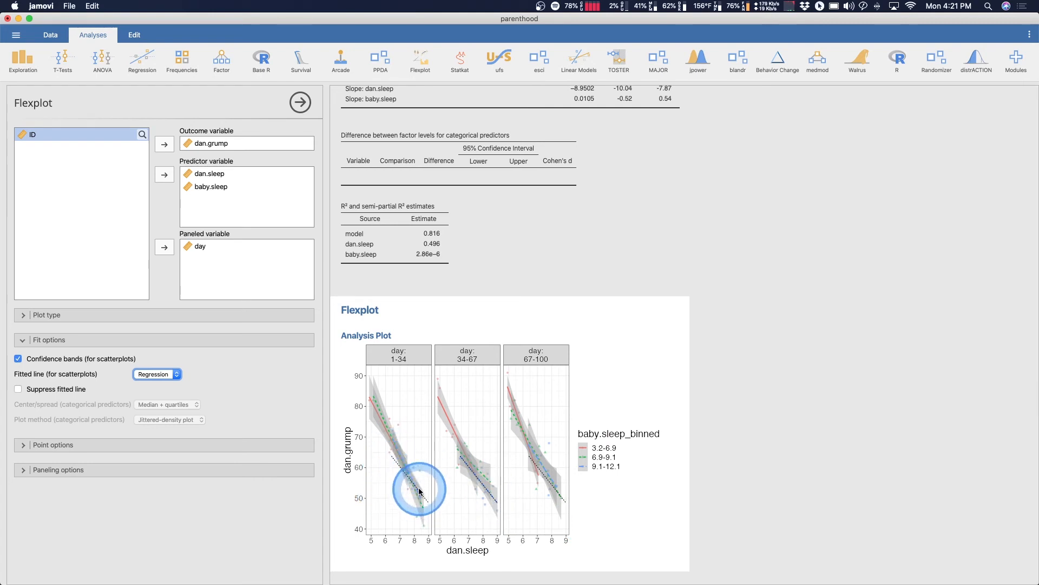
# - Try suppressing the fitted line in the Flexplot and restore it
pyautogui.click(61, 393)
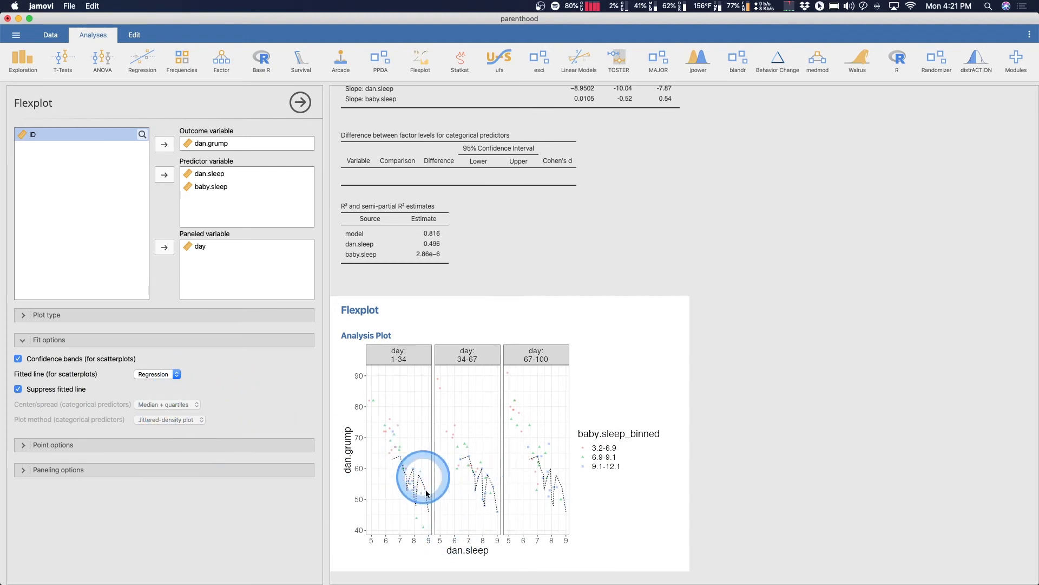
pyautogui.click(43, 391)
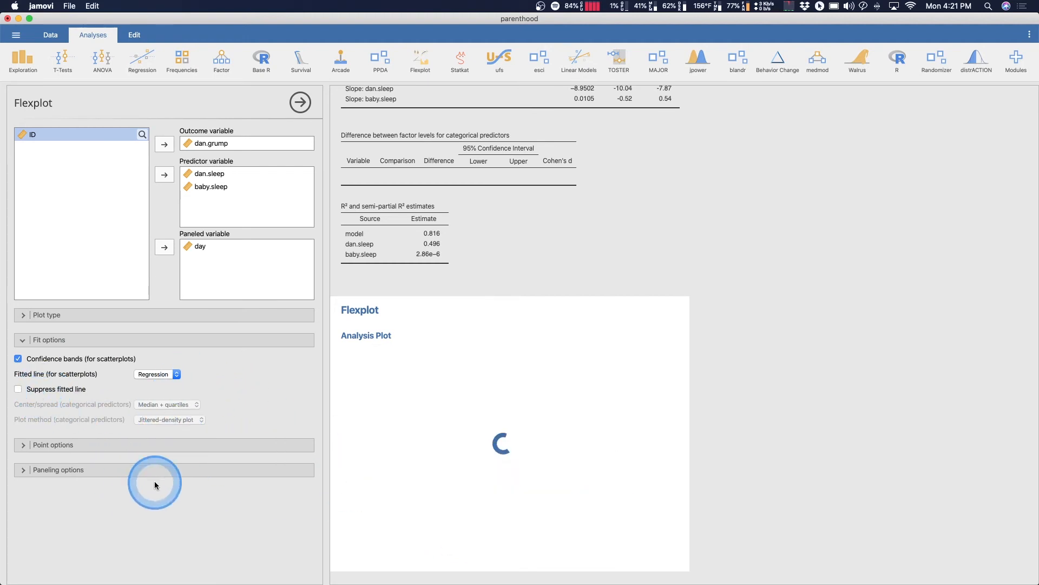
# - Try the added variable plot and the difference plot (related t) in the Flexplot's plot type options
pyautogui.click(59, 313)
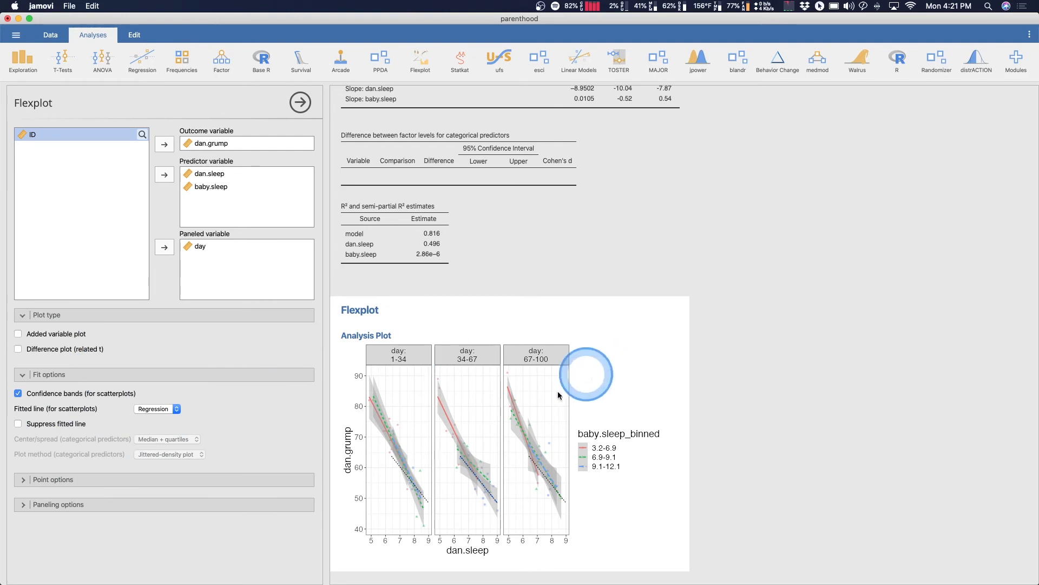
pyautogui.scroll(5, 583, 359)
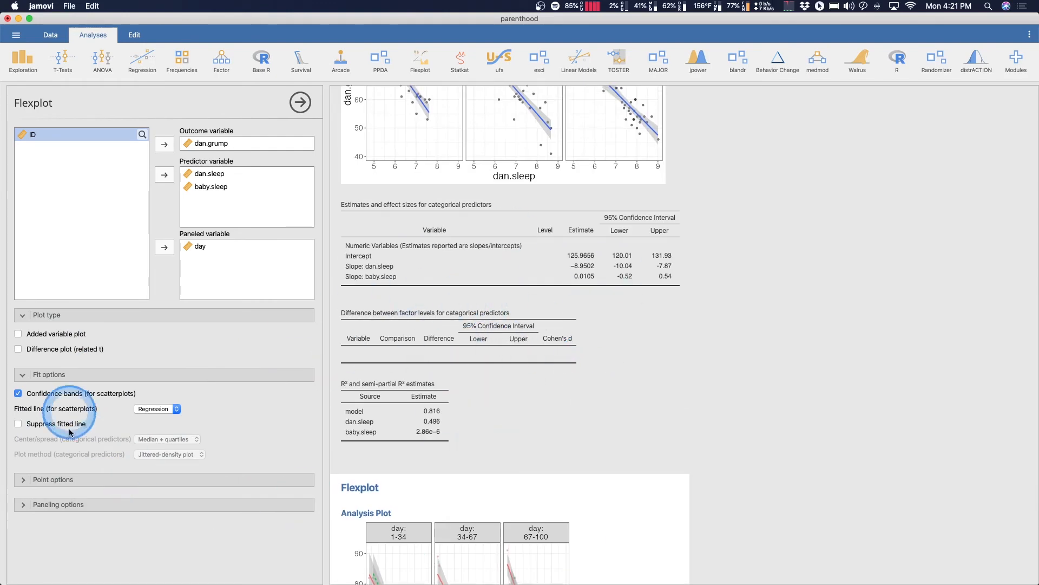
pyautogui.click(43, 334)
pyautogui.scroll(-4, 576, 544)
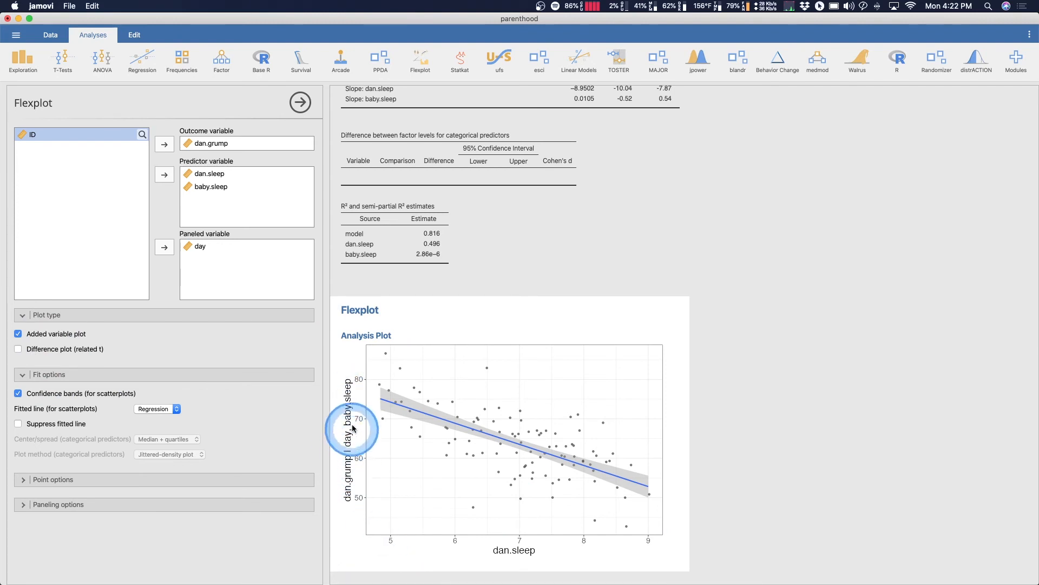
pyautogui.click(62, 349)
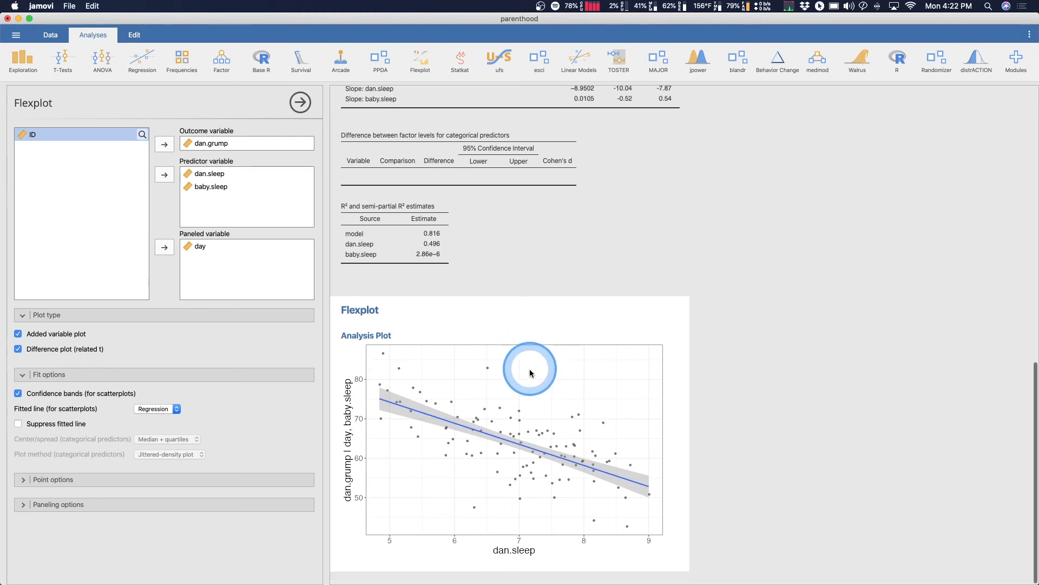
pyautogui.click(56, 334)
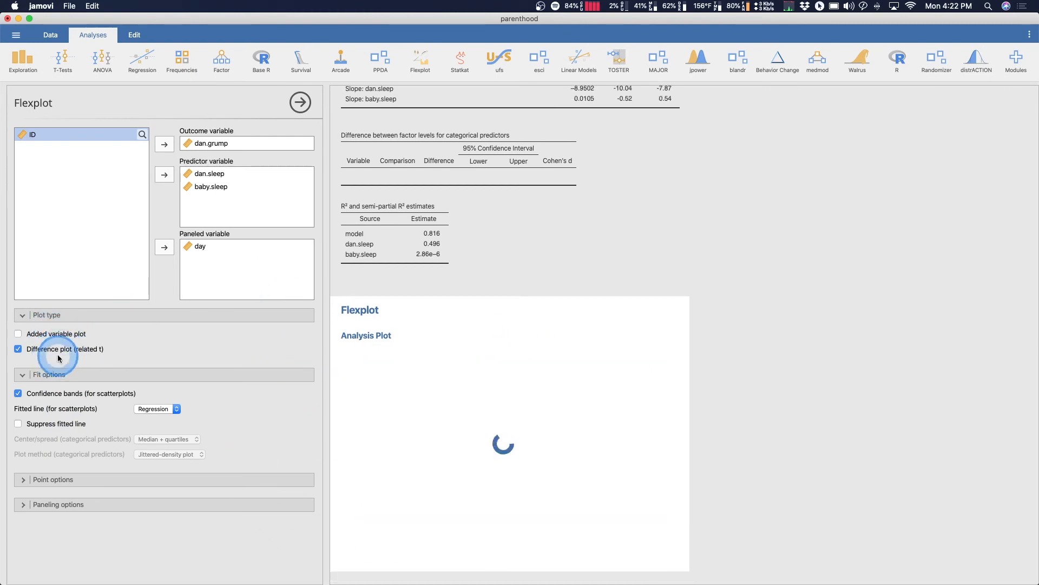
# - Try a dot transparency of 100% in the Flexplot's point options
pyautogui.click(87, 480)
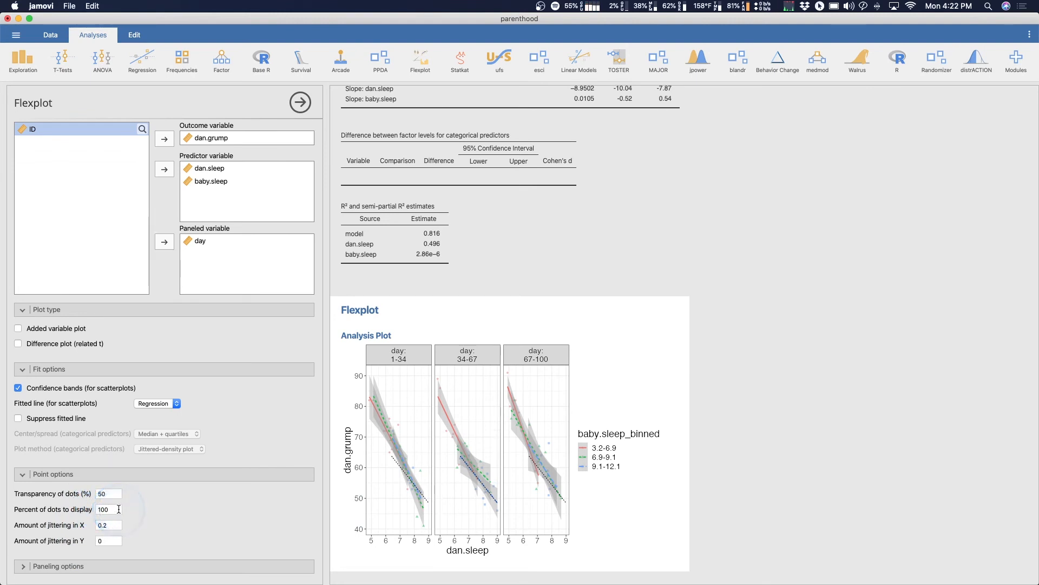
pyautogui.click(105, 493)
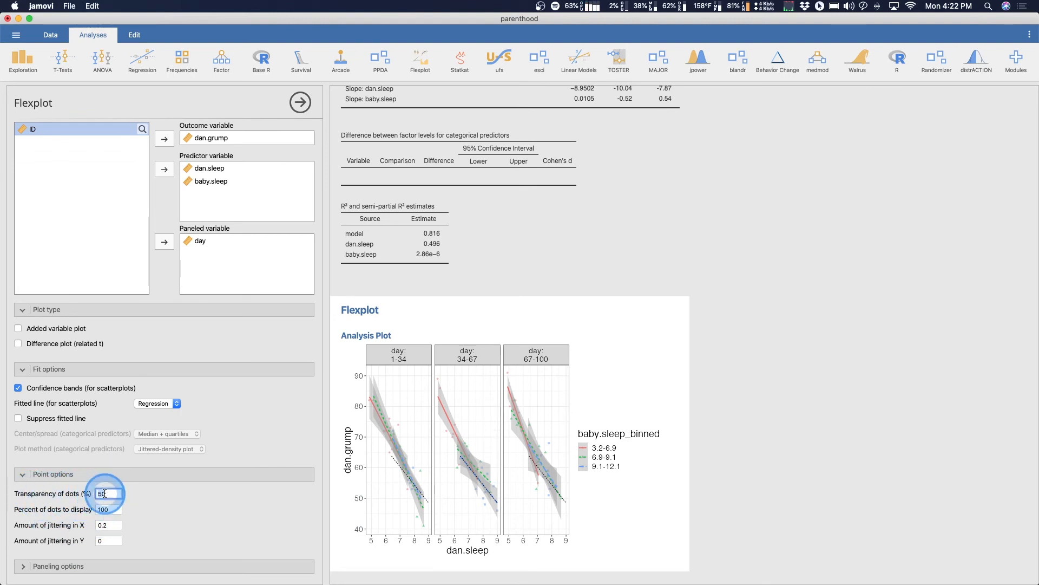
pyautogui.write('100')
pyautogui.click(172, 503)
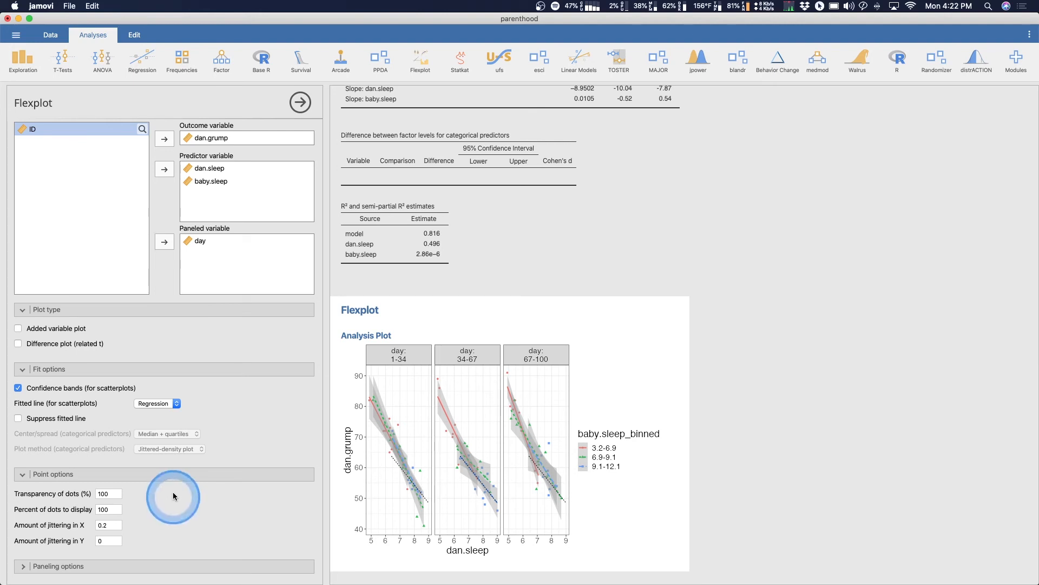
# - Try a dot transparency of 0% in the Flexplot and restore it to 50%
pyautogui.moveTo(106, 495)
pyautogui.mouseDown()
pyautogui.moveTo(61, 494)
pyautogui.moveTo(90, 496)
pyautogui.mouseUp()
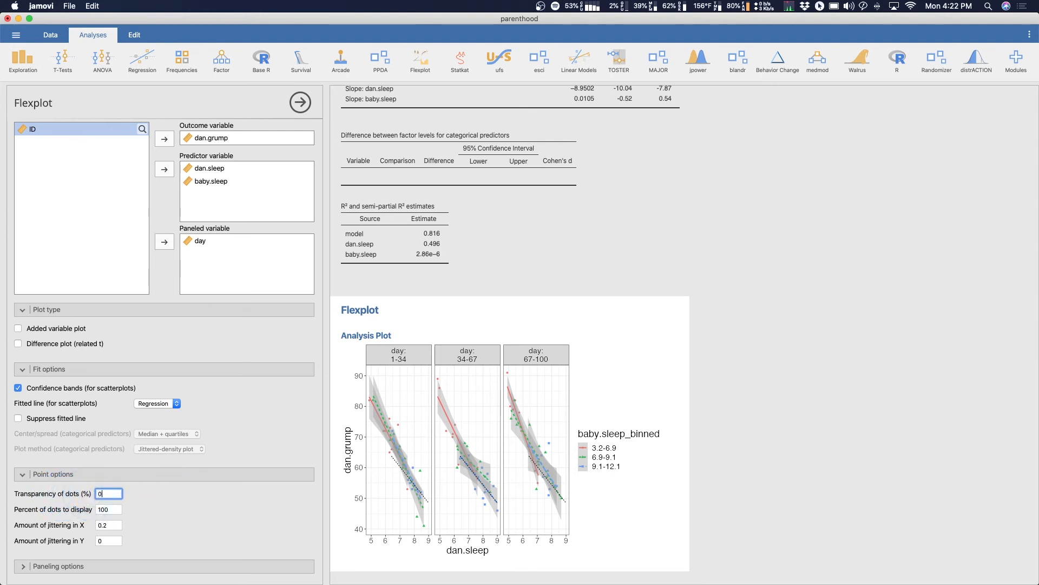
pyautogui.write('0')
pyautogui.press('Return')
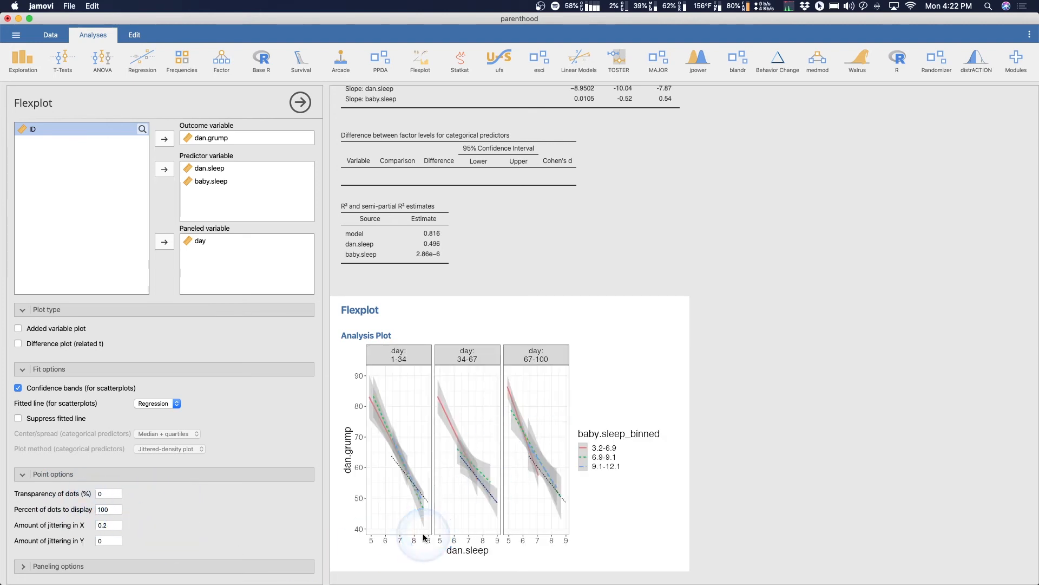
pyautogui.click(103, 492)
pyautogui.click(169, 502)
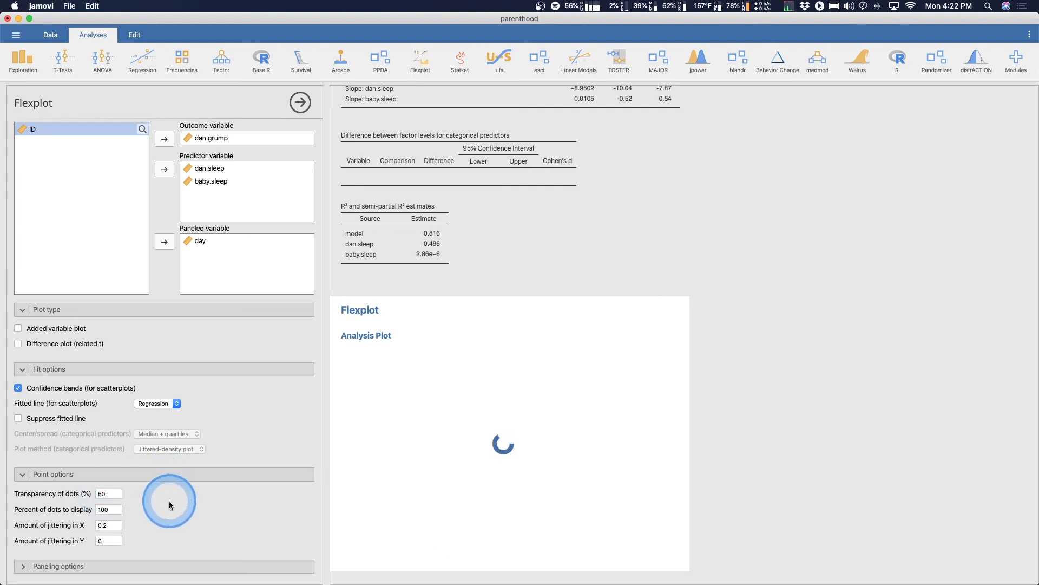
# - Try turning off the ghost line in the Flexplot's paneling options and restore it
pyautogui.click(129, 575)
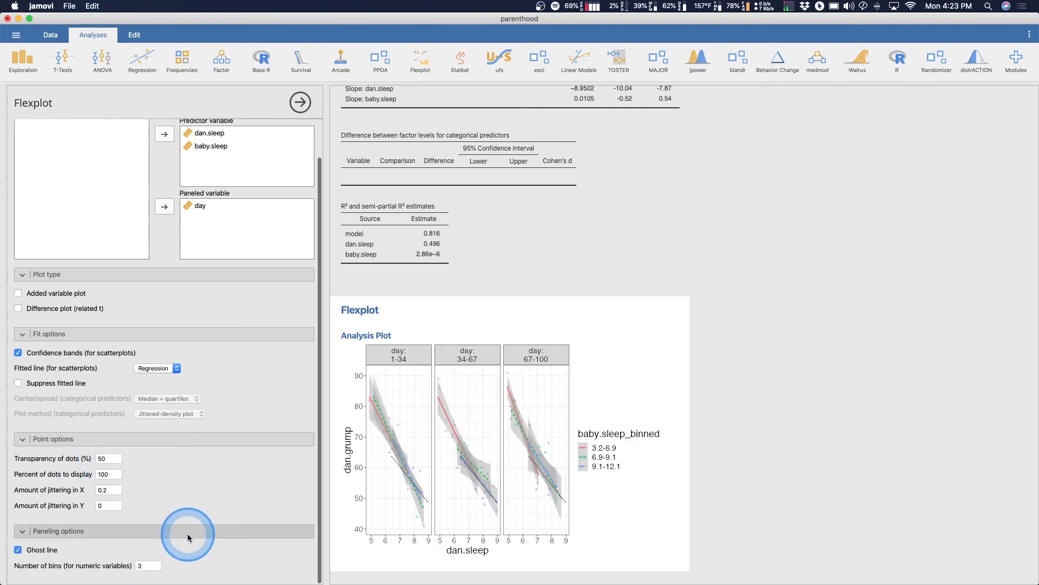
pyautogui.click(37, 550)
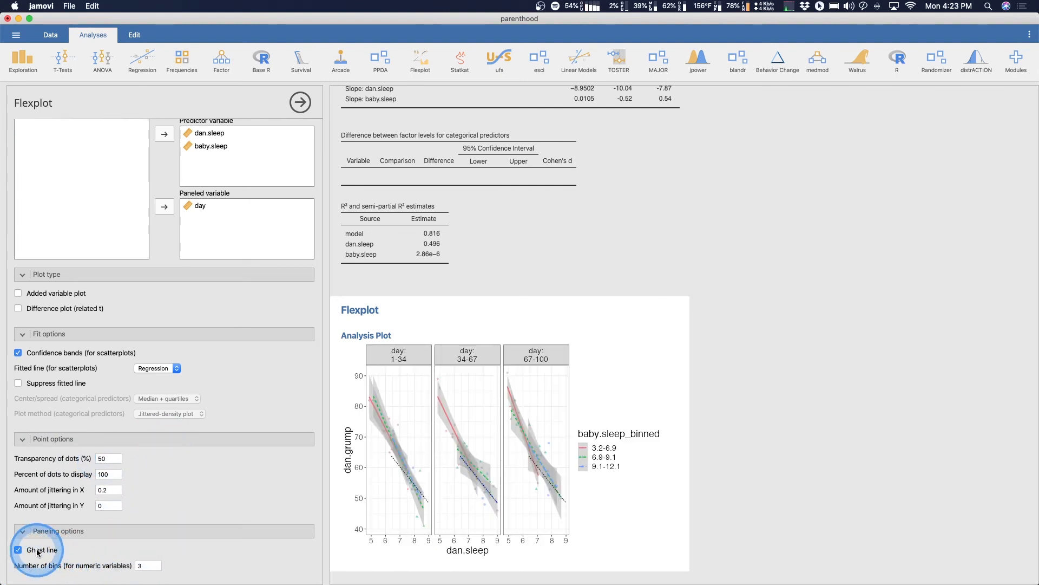
pyautogui.click(37, 549)
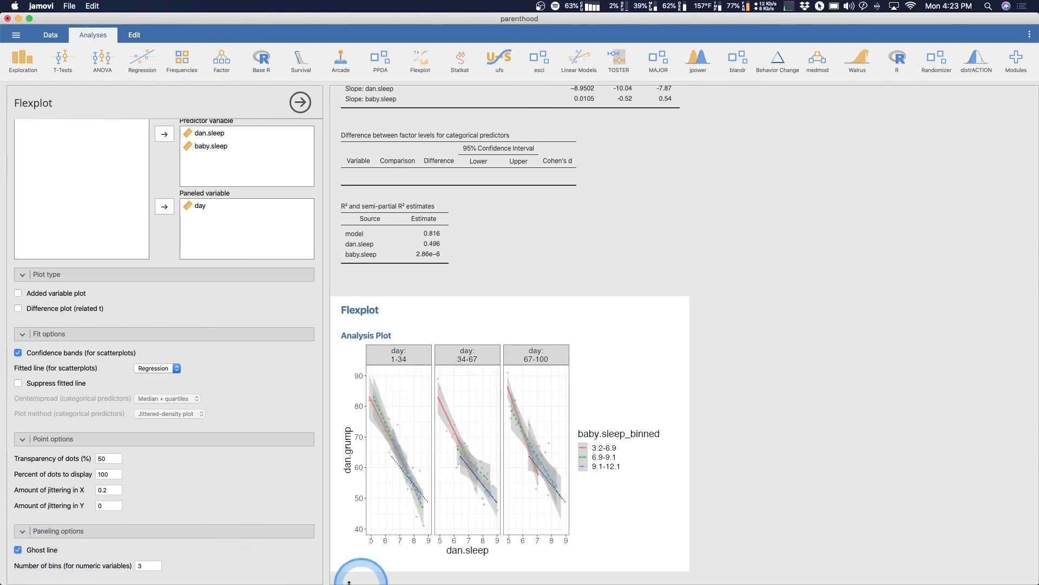
# - Try 10 bins for numeric variables in the Flexplot's paneling options
pyautogui.click(151, 566)
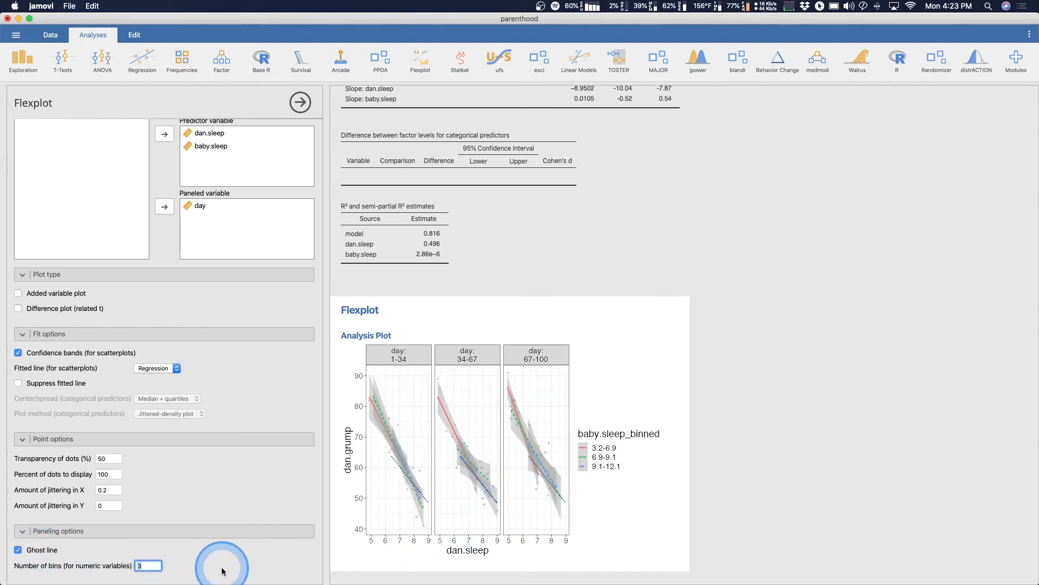
pyautogui.write('10')
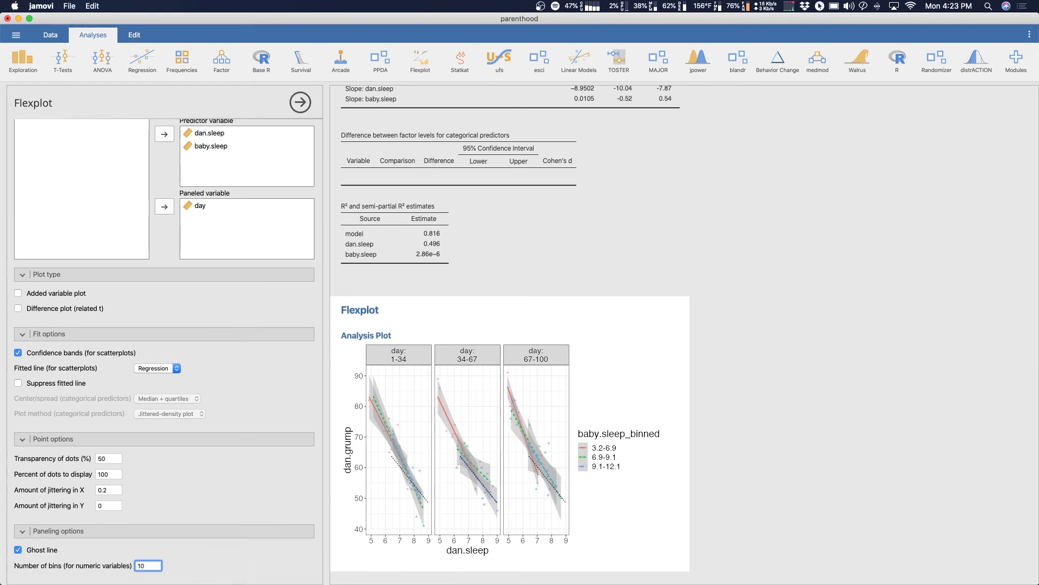
pyautogui.press('Return')
# - Try 6 bins for the Flexplot's numeric variables and restore the number to 3
pyautogui.click(156, 563)
pyautogui.write('6')
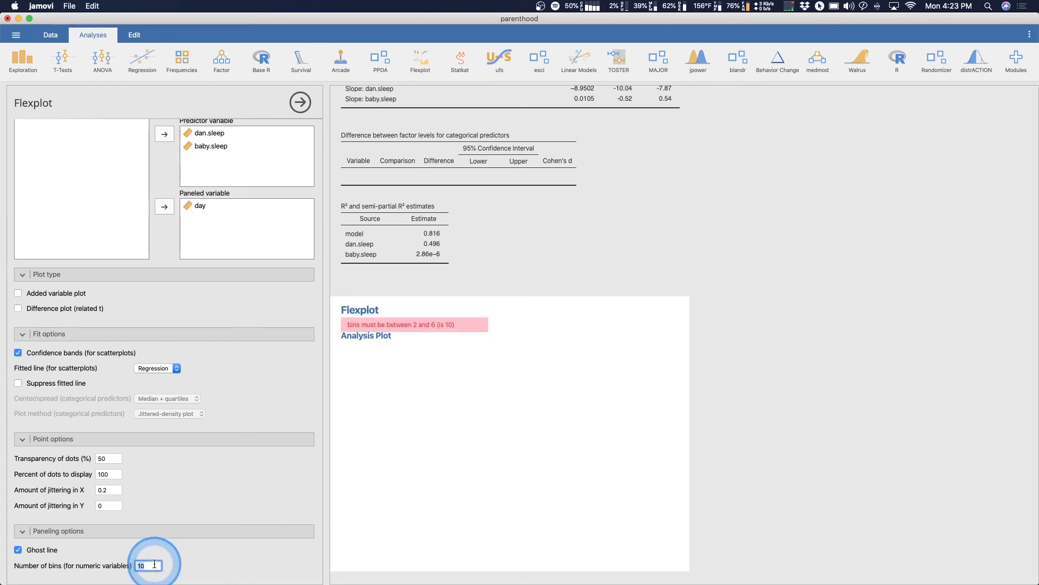
pyautogui.press('Return')
pyautogui.click(157, 563)
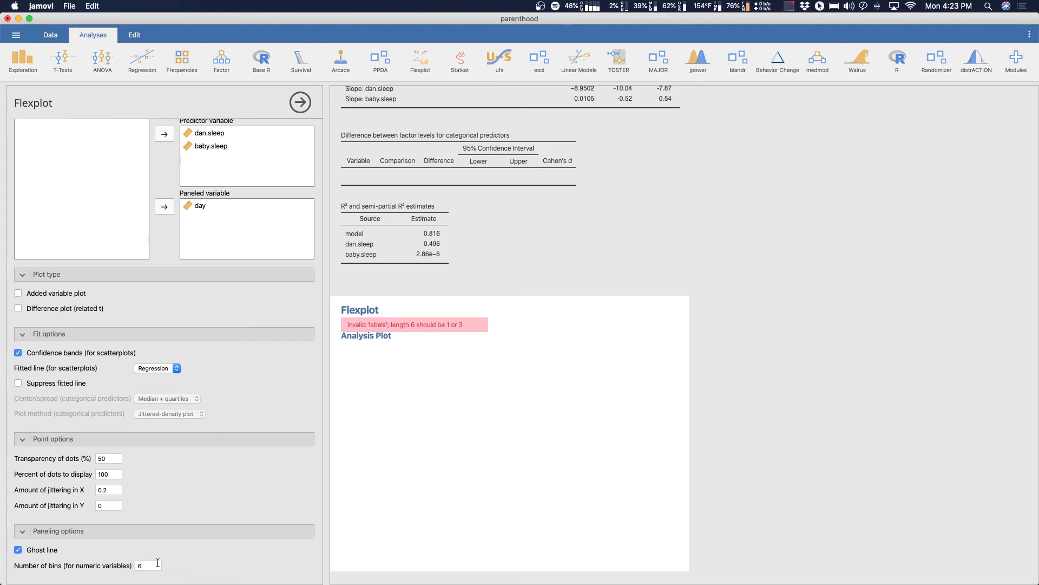
pyautogui.click(182, 564)
pyautogui.write('3')
pyautogui.press('Return')
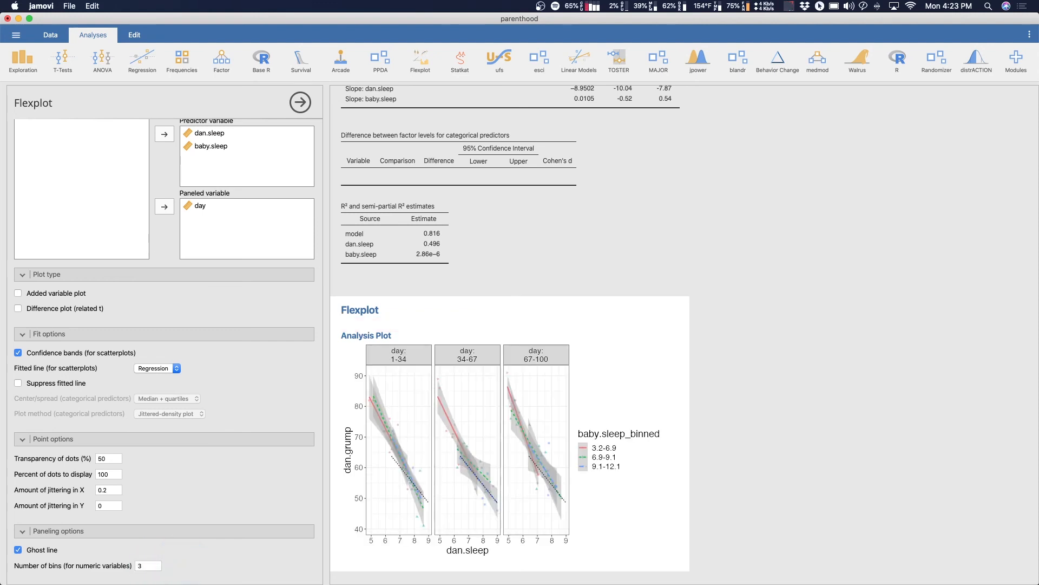
# - Set the Flexplot's number of bins for numeric variables to 4
pyautogui.click(176, 565)
pyautogui.write('4')
pyautogui.press('Return')
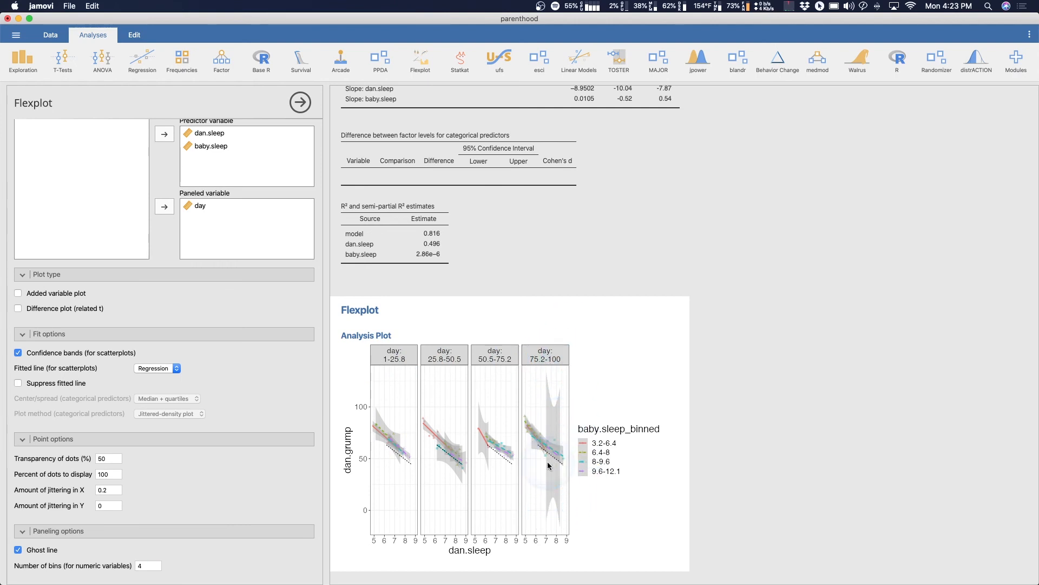
pyautogui.scroll(10, 494, 483)
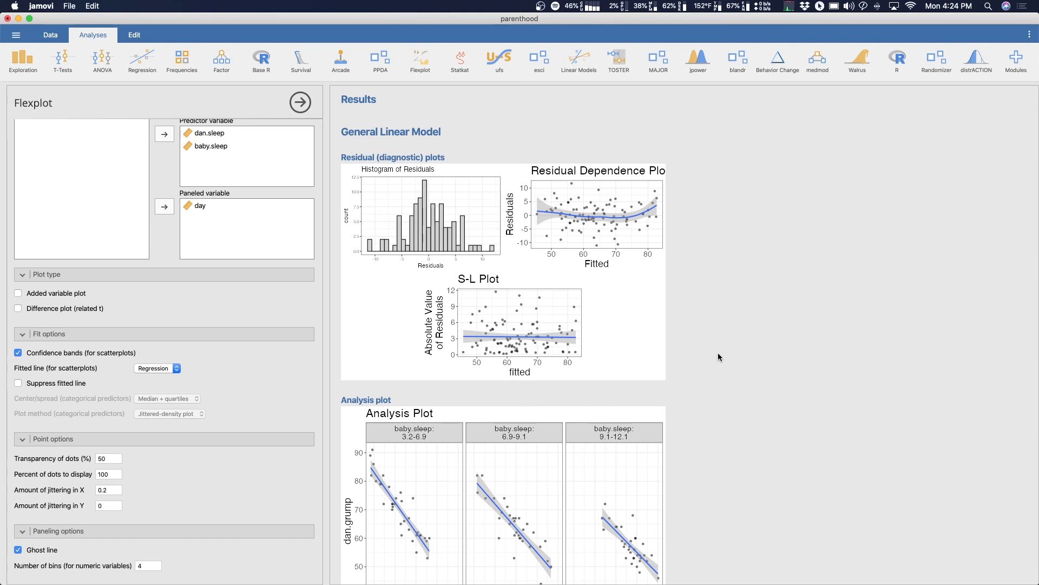
pyautogui.scroll(-5, 791, 346)
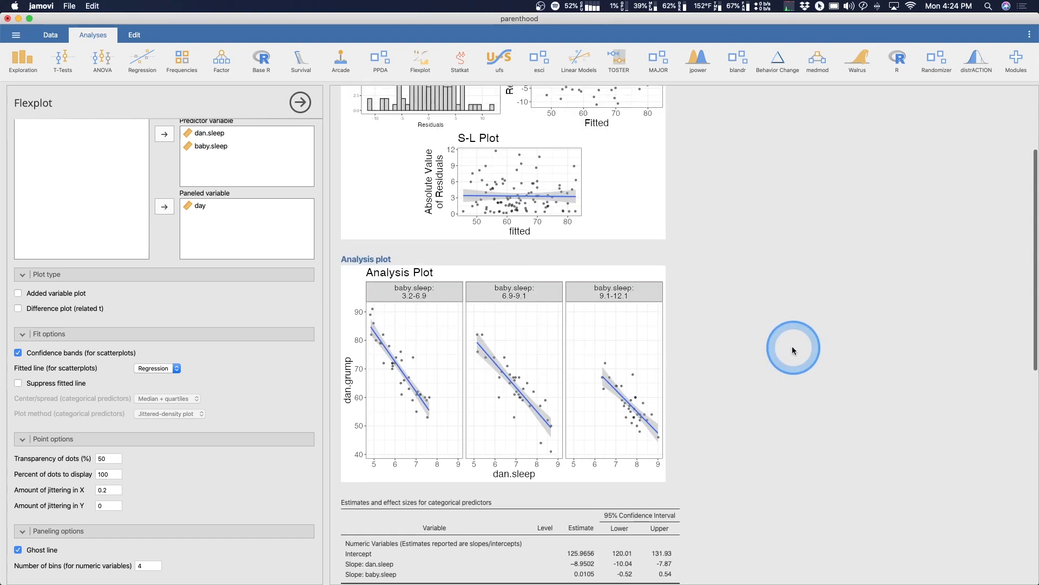
pyautogui.click(93, 62)
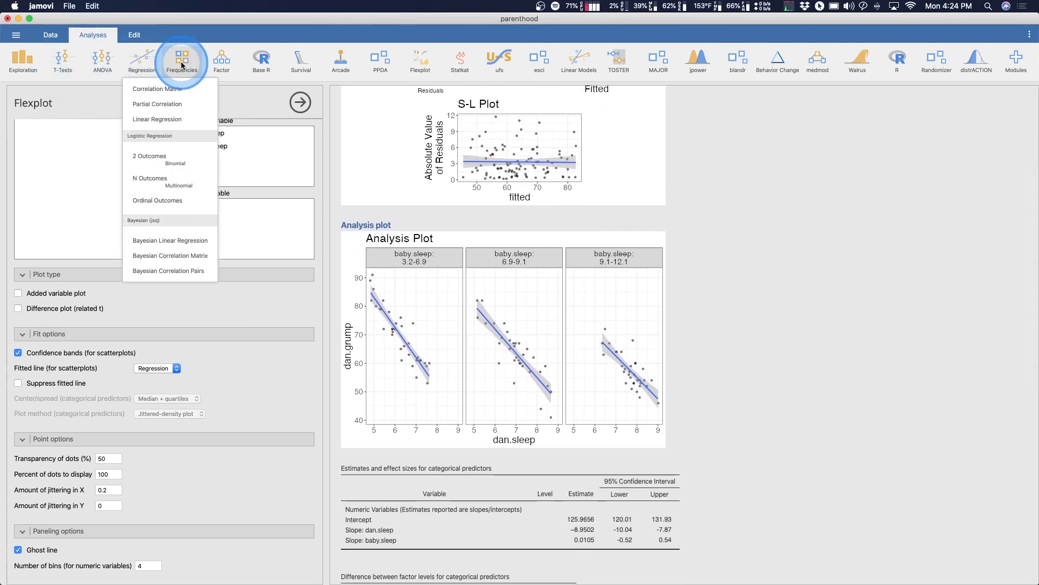